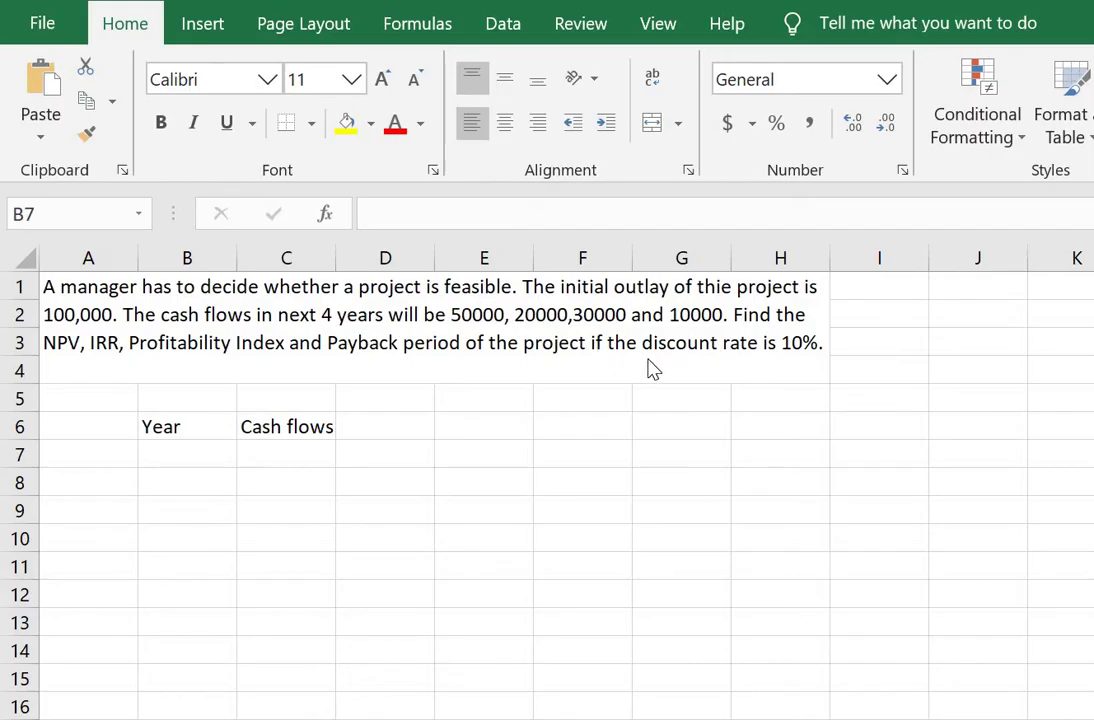
# Step: Enter year 0 in B7 and the initial outlay of -100000 as its cash flow in C7
pyautogui.click(196, 428)
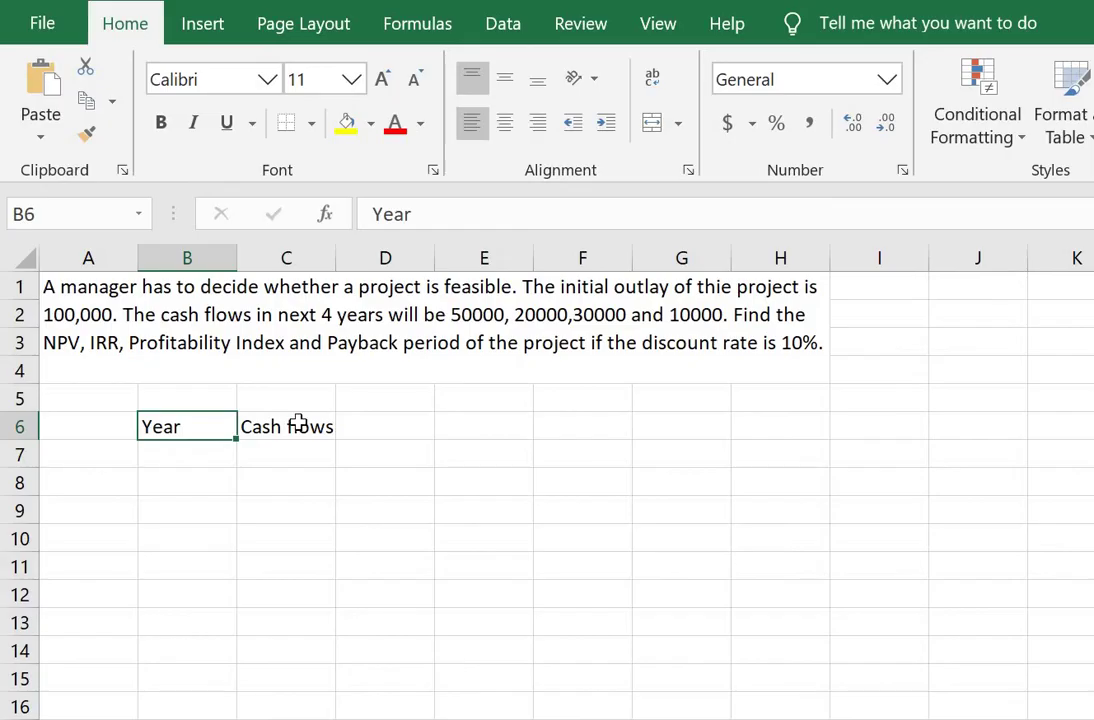
pyautogui.click(298, 423)
pyautogui.click(201, 458)
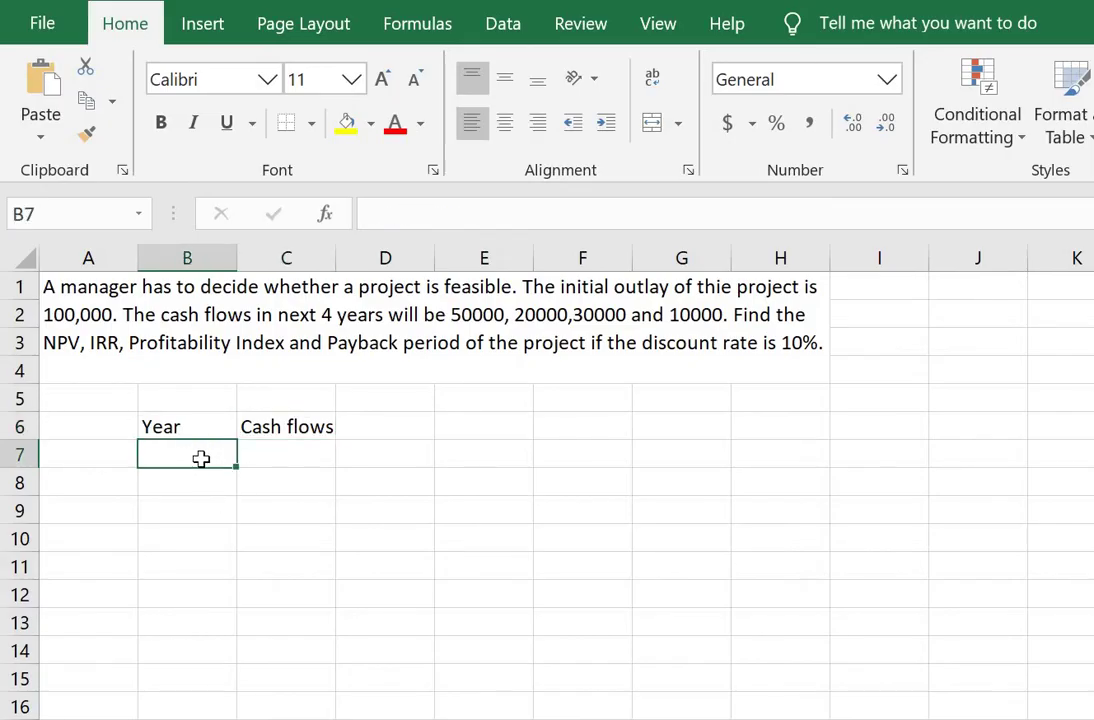
pyautogui.write('0')
pyautogui.press('Tab')
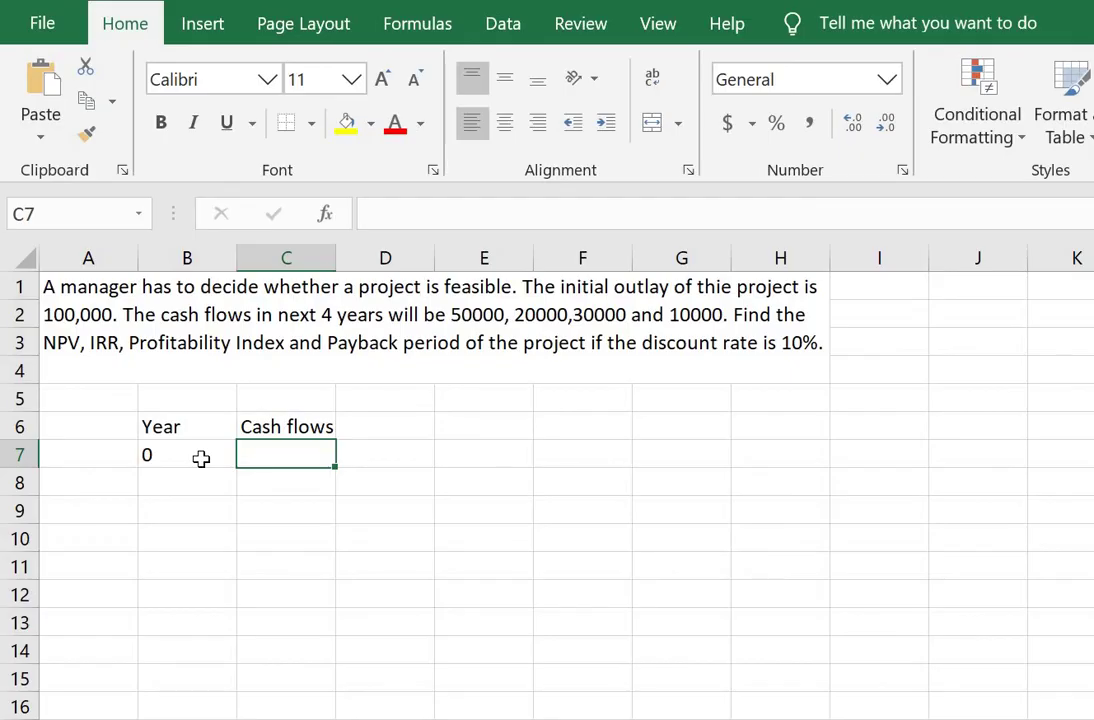
pyautogui.write('-100')
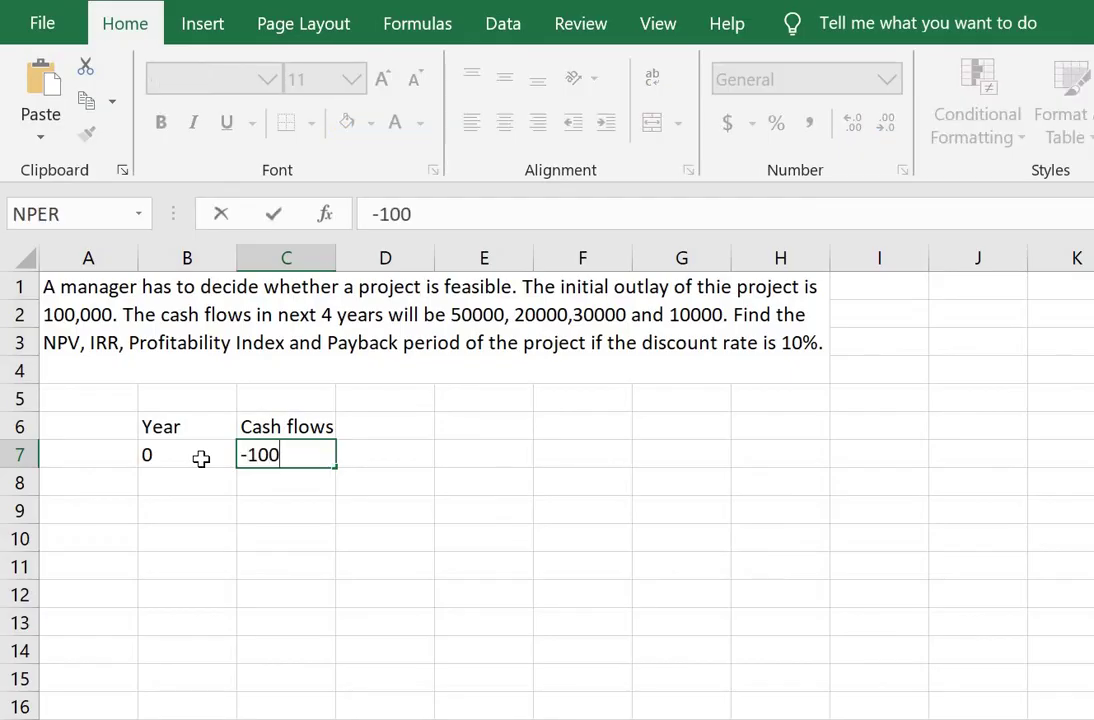
pyautogui.write('000')
pyautogui.press('Return')
# Step: Fill the Year column with 1, 2, 3 and 4 in cells B8 to B11
pyautogui.press('Left')
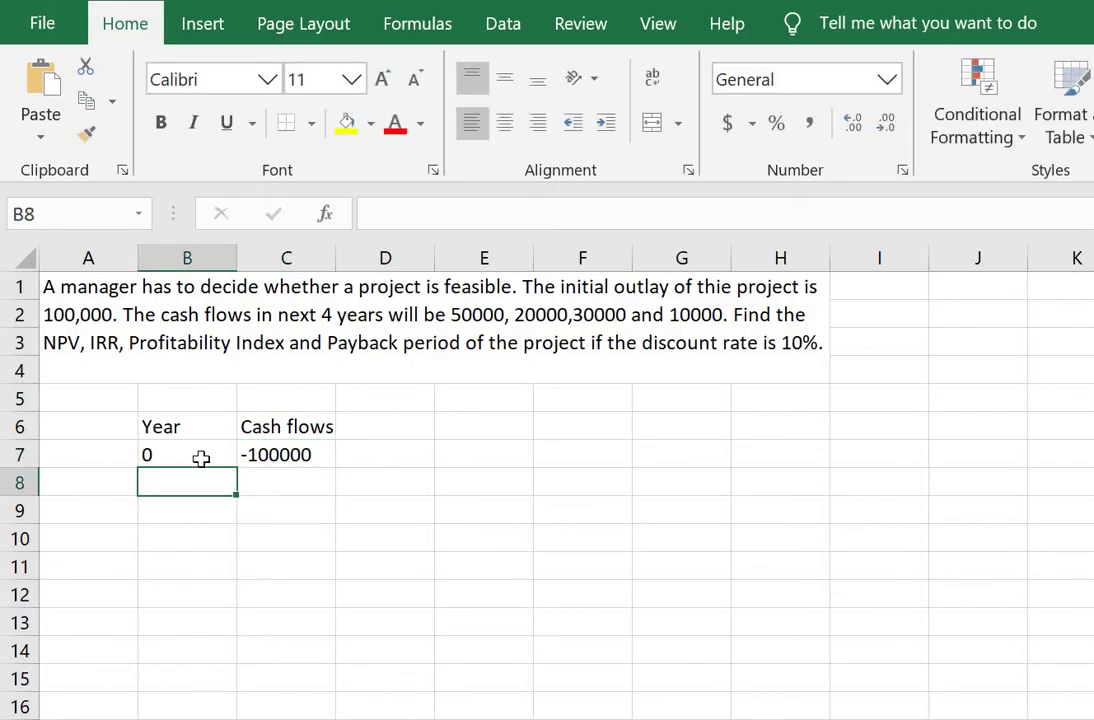
pyautogui.write('1')
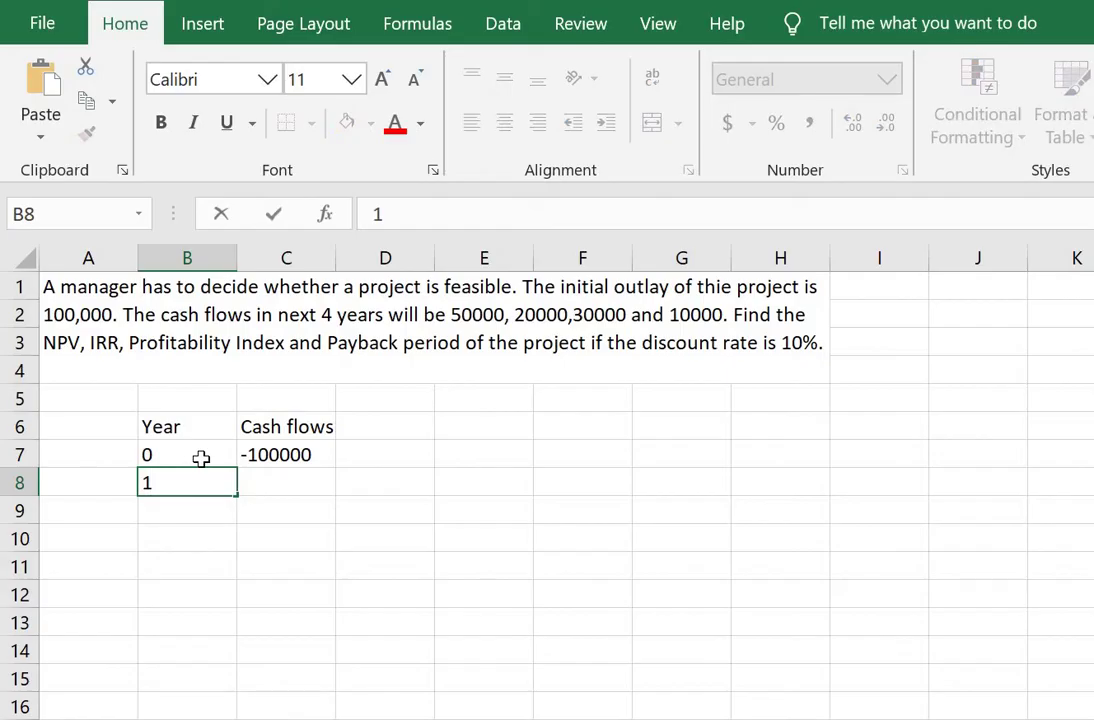
pyautogui.press('Return')
pyautogui.write('2')
pyautogui.press('Return')
pyautogui.write('3')
pyautogui.press('Return')
pyautogui.write('4')
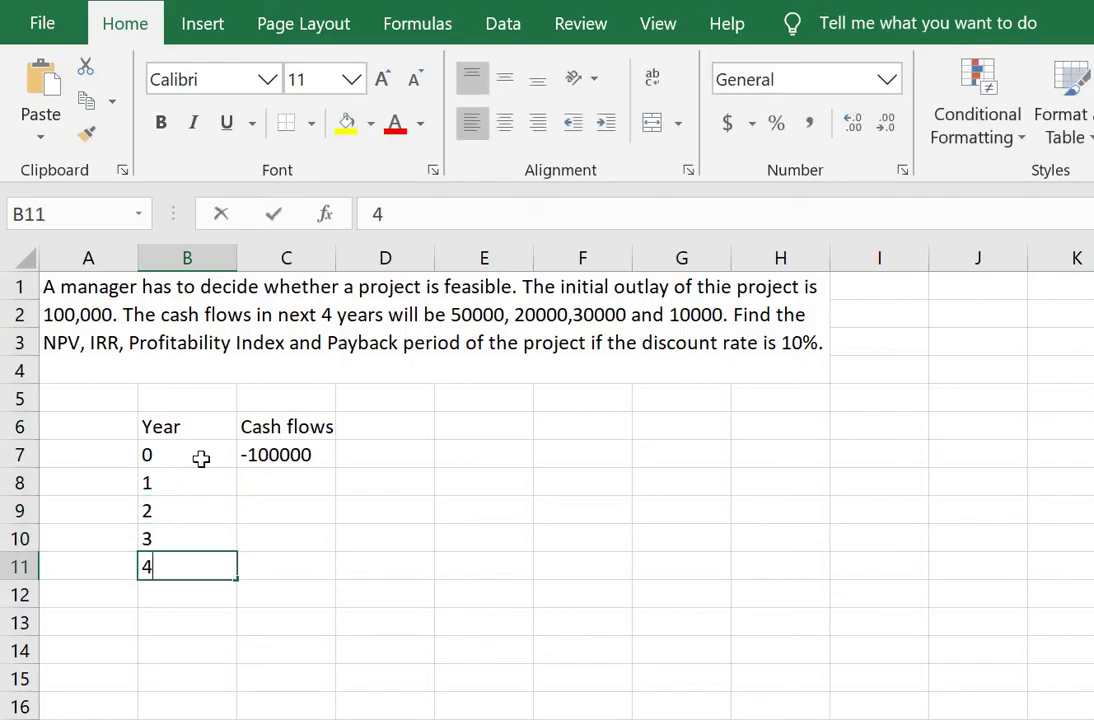
pyautogui.press('Tab')
# Step: Enter the cash flows 50000, 20000, 30000 and 10000 for years 1 to 4 in C8 to C11
pyautogui.press('Up')
pyautogui.press('Up')
pyautogui.press('Up')
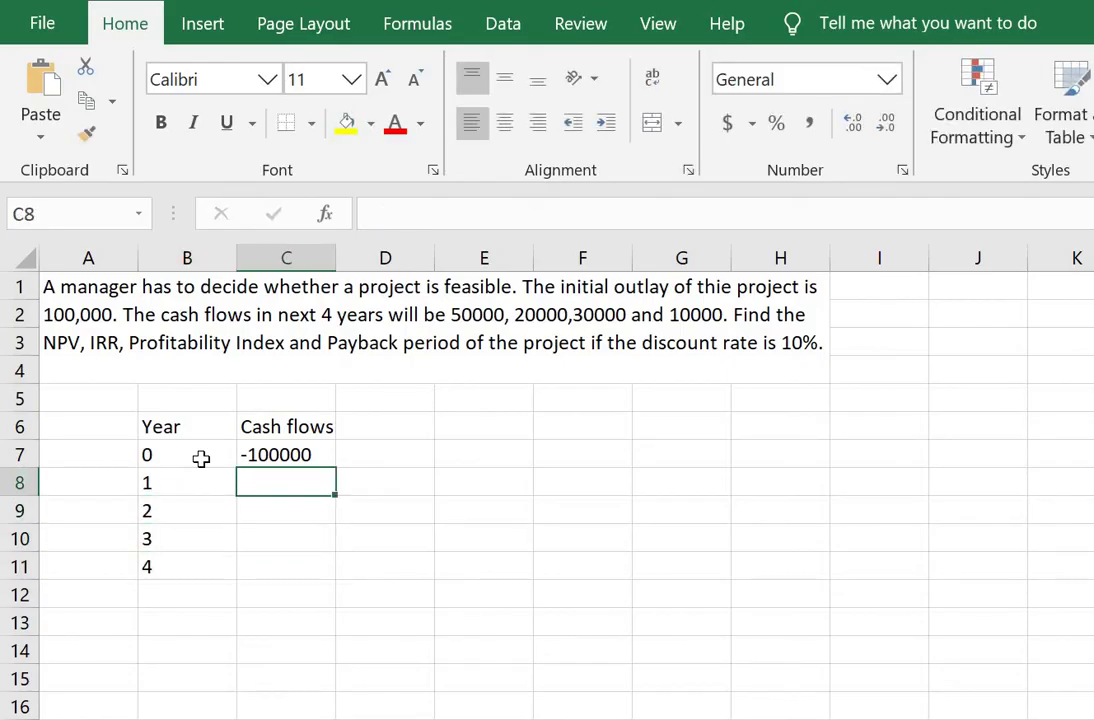
pyautogui.write('50000')
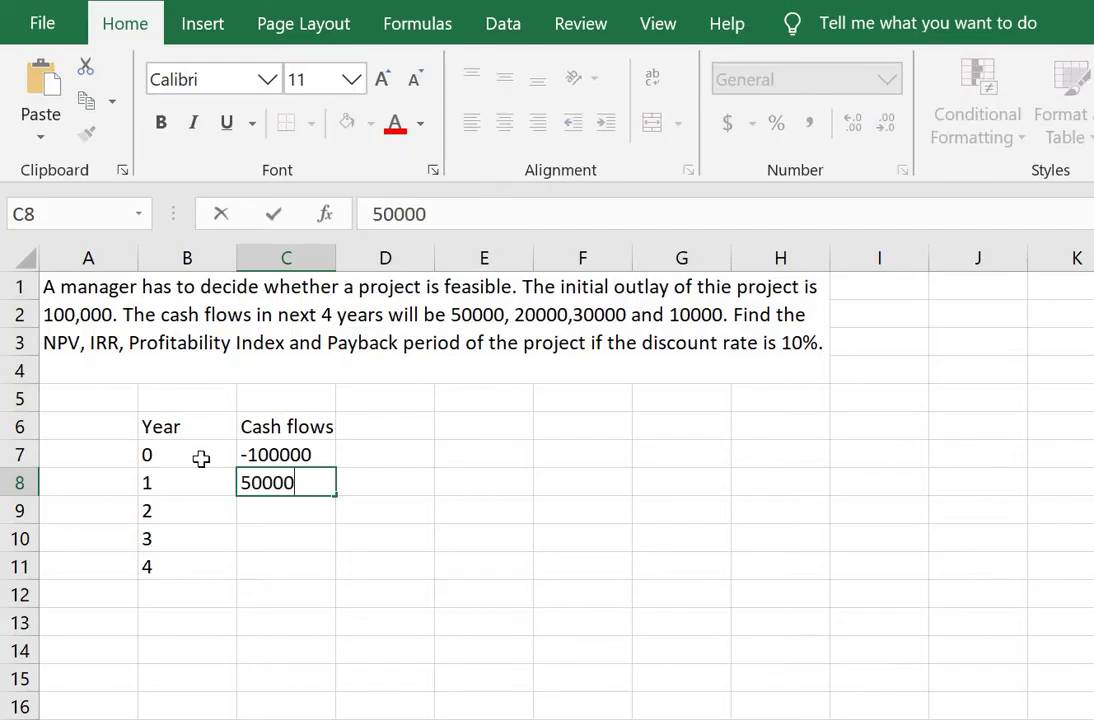
pyautogui.press('Return')
pyautogui.write('20000')
pyautogui.press('Return')
pyautogui.write('30000')
pyautogui.press('Return')
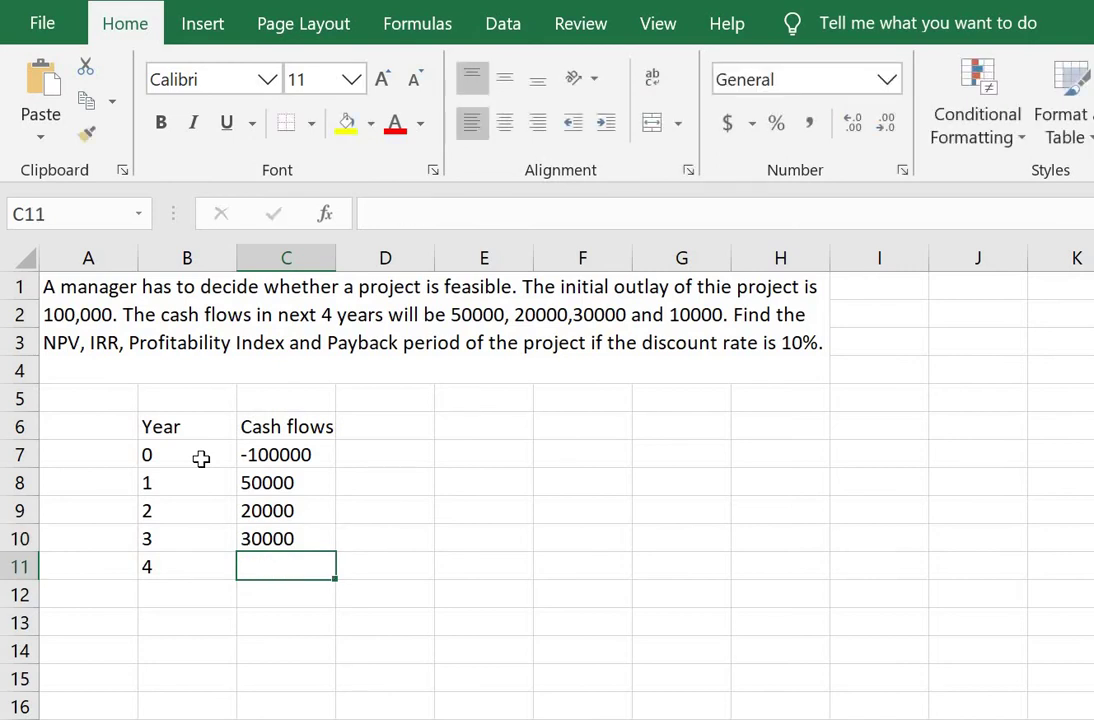
pyautogui.write('10000')
pyautogui.press('Return')
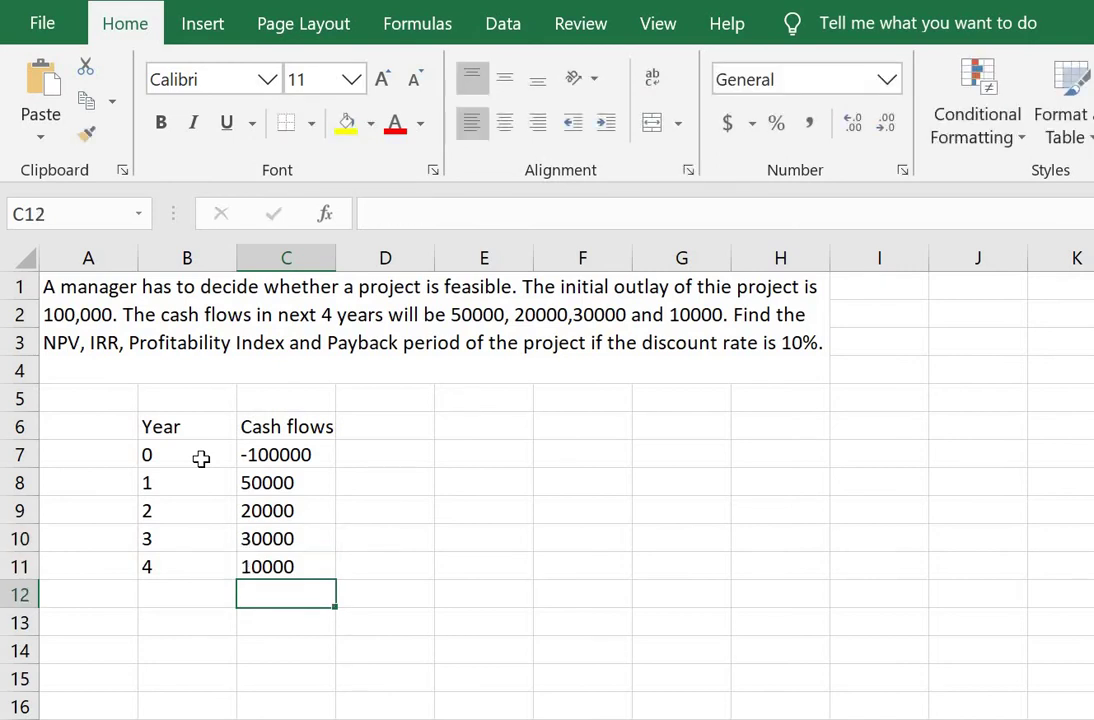
# Step: Add the label NPV in B13, leaving one blank row below the cash flow table
pyautogui.press('Left')
pyautogui.press('Down')
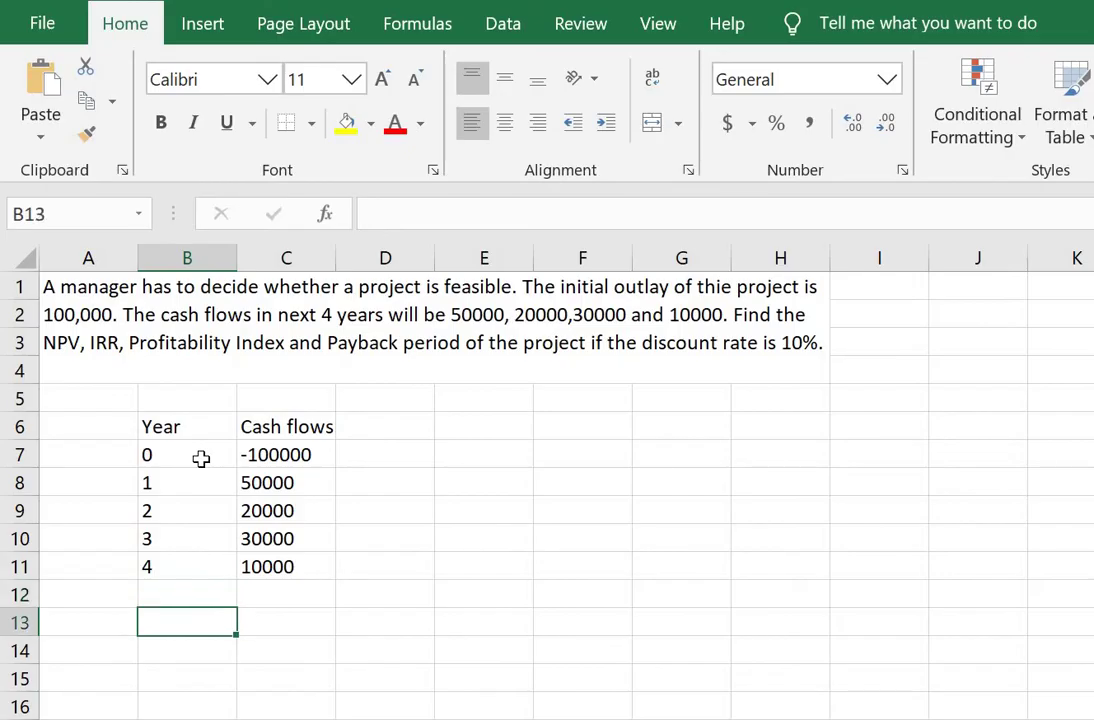
pyautogui.write('NPV')
pyautogui.press('Right')
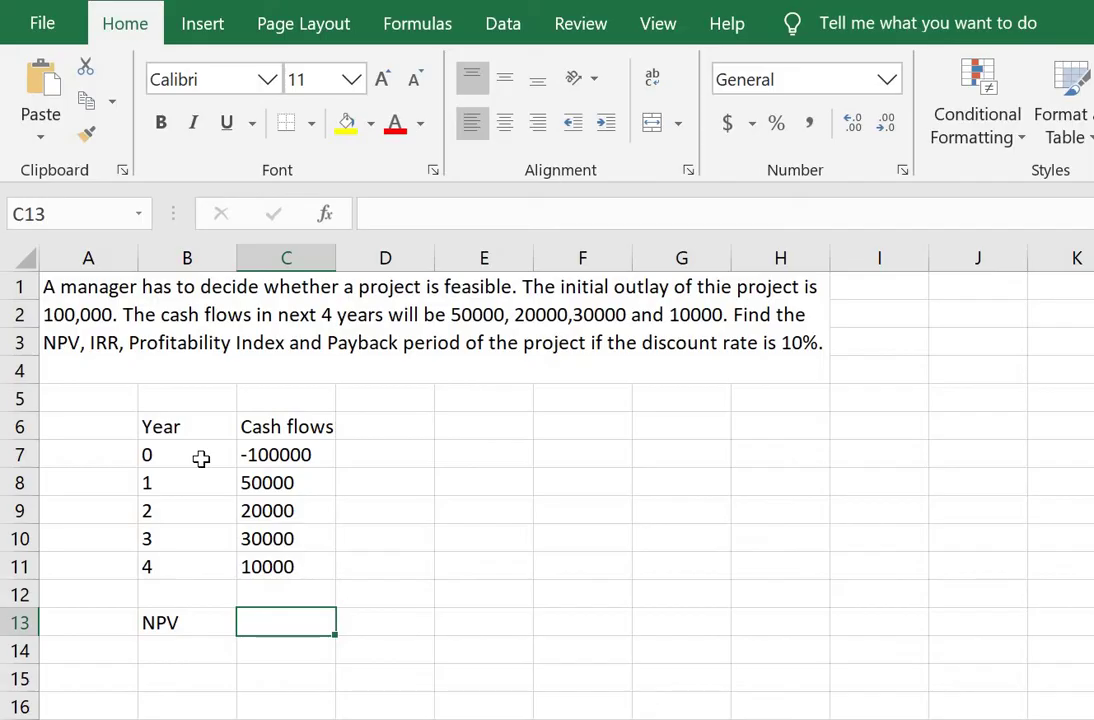
# Step: Calculate the net present value in C13 with the formula =NPV(10%,C8:C11)+C7
pyautogui.write('=')
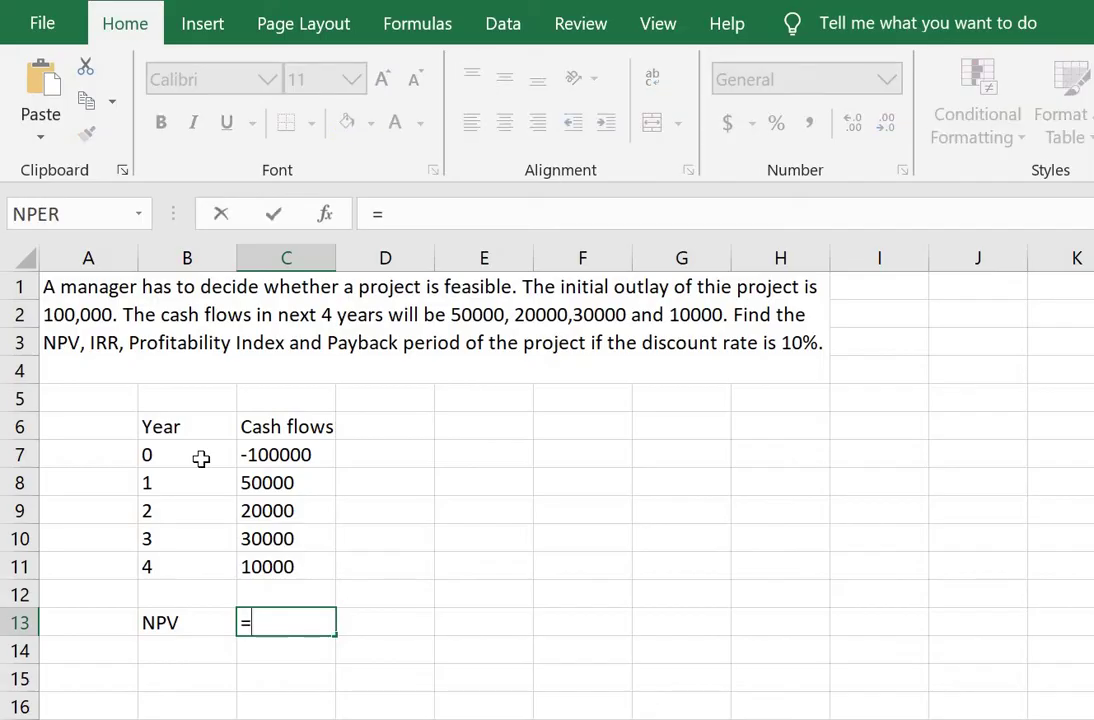
pyautogui.write('npv')
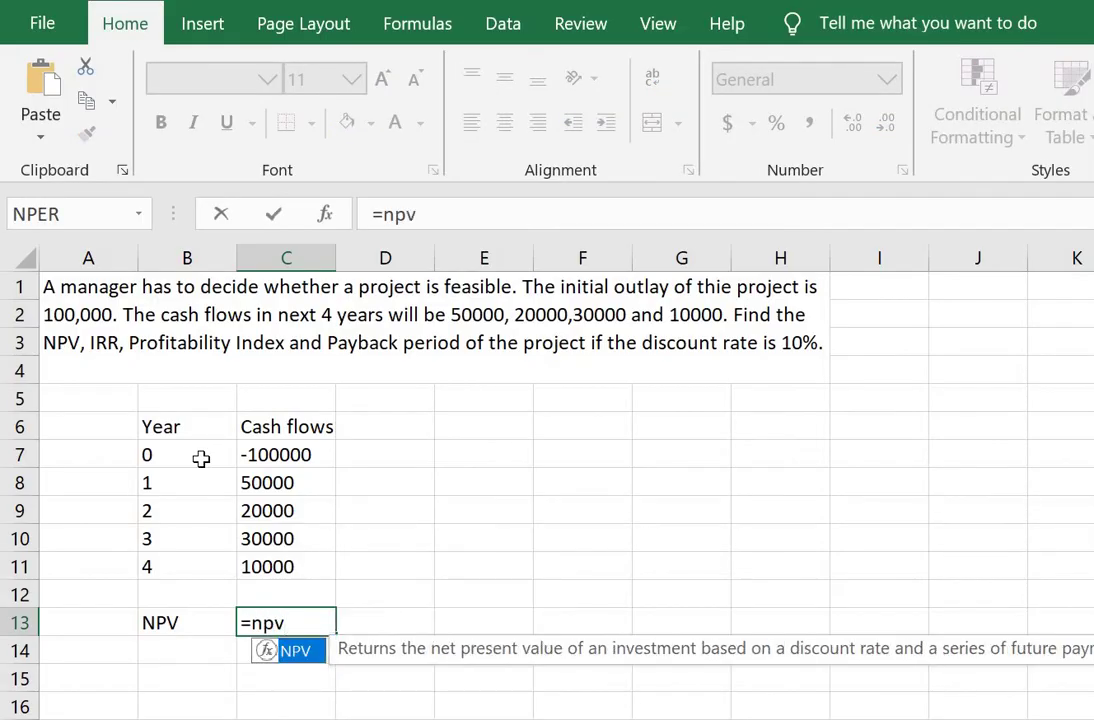
pyautogui.write('(')
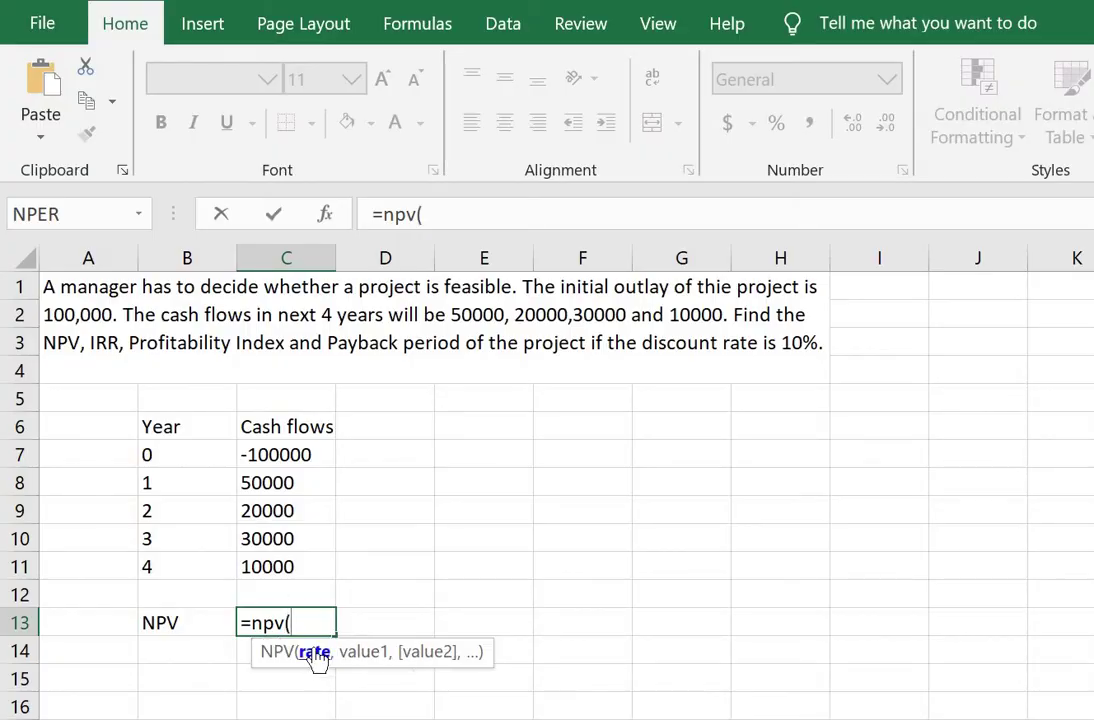
pyautogui.write('10%,')
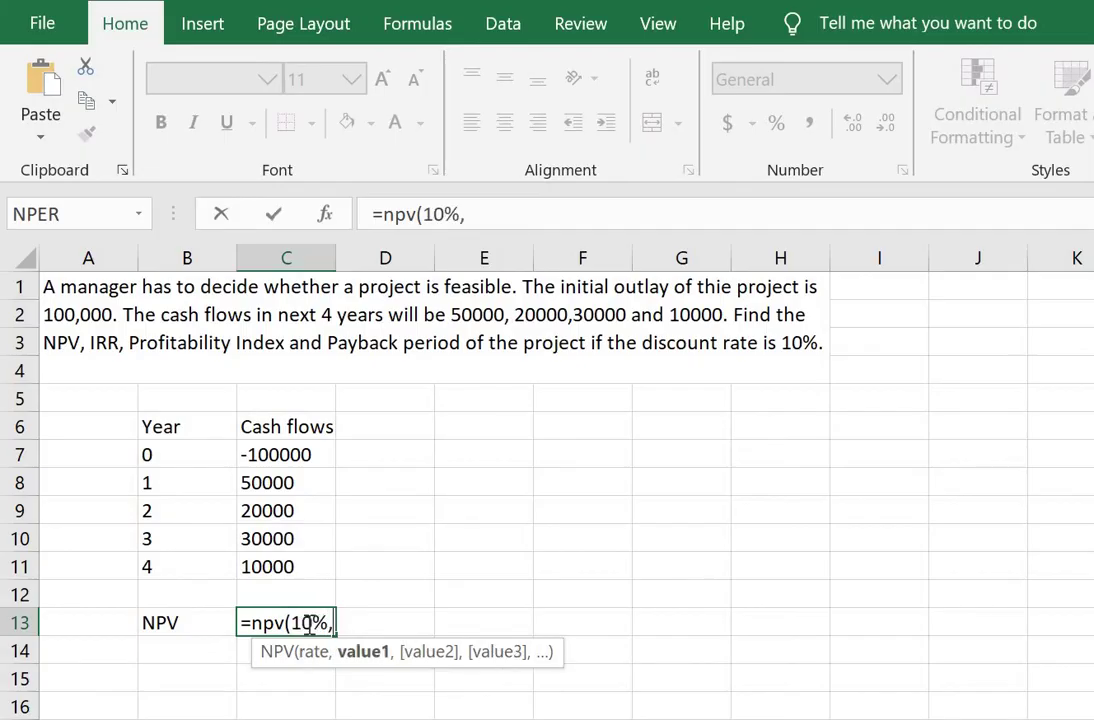
pyautogui.click(256, 486)
pyautogui.moveTo(258, 508); pyautogui.dragTo(261, 568)
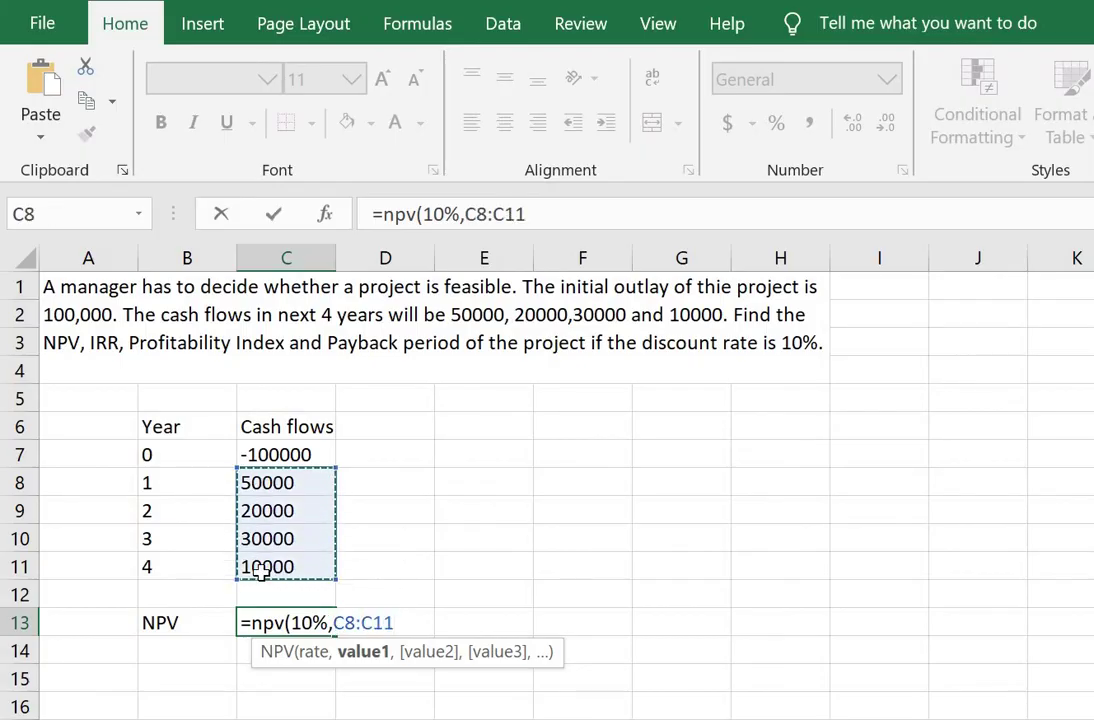
pyautogui.write(')')
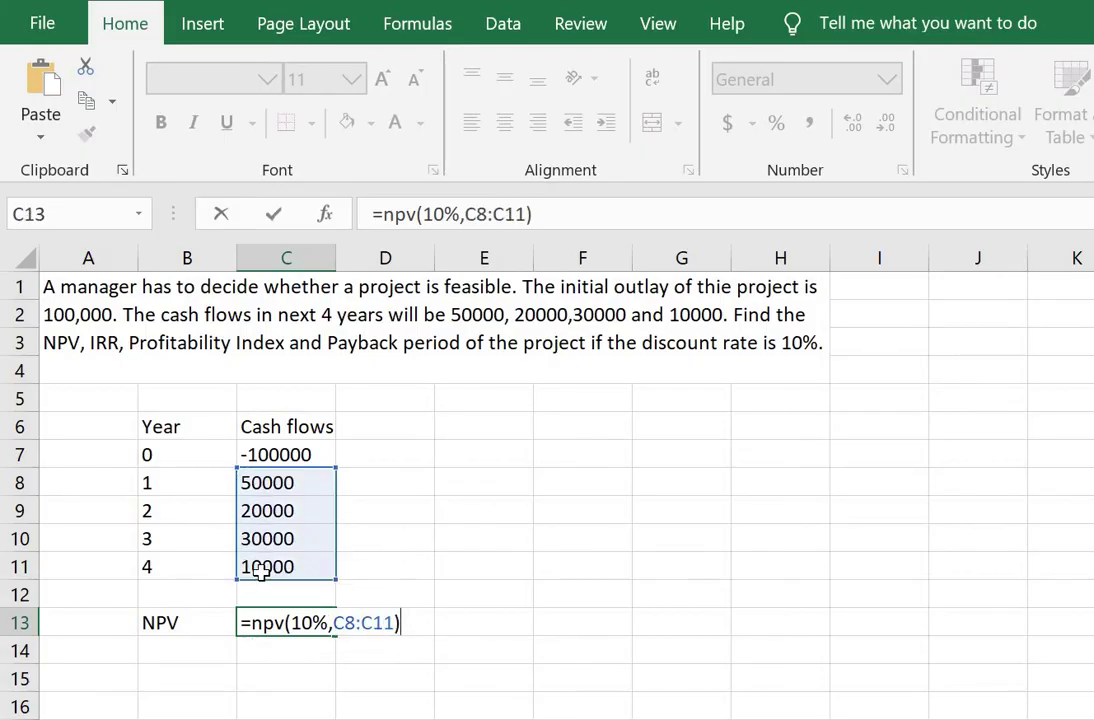
pyautogui.write('+')
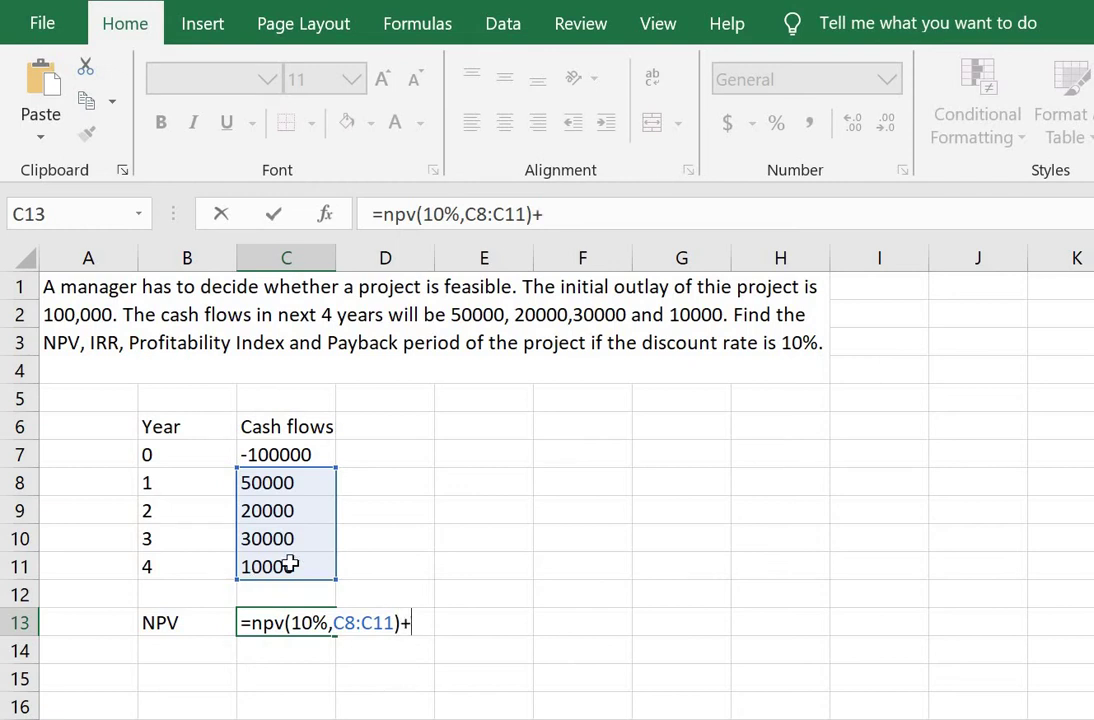
pyautogui.click(263, 457)
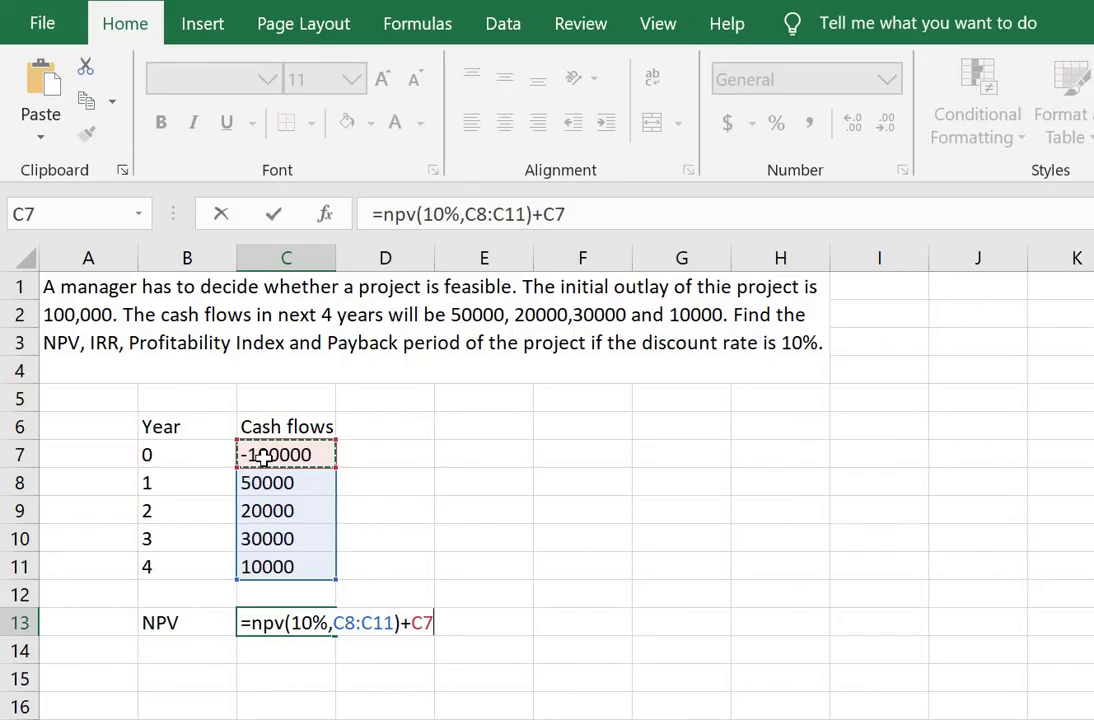
pyautogui.press('Return')
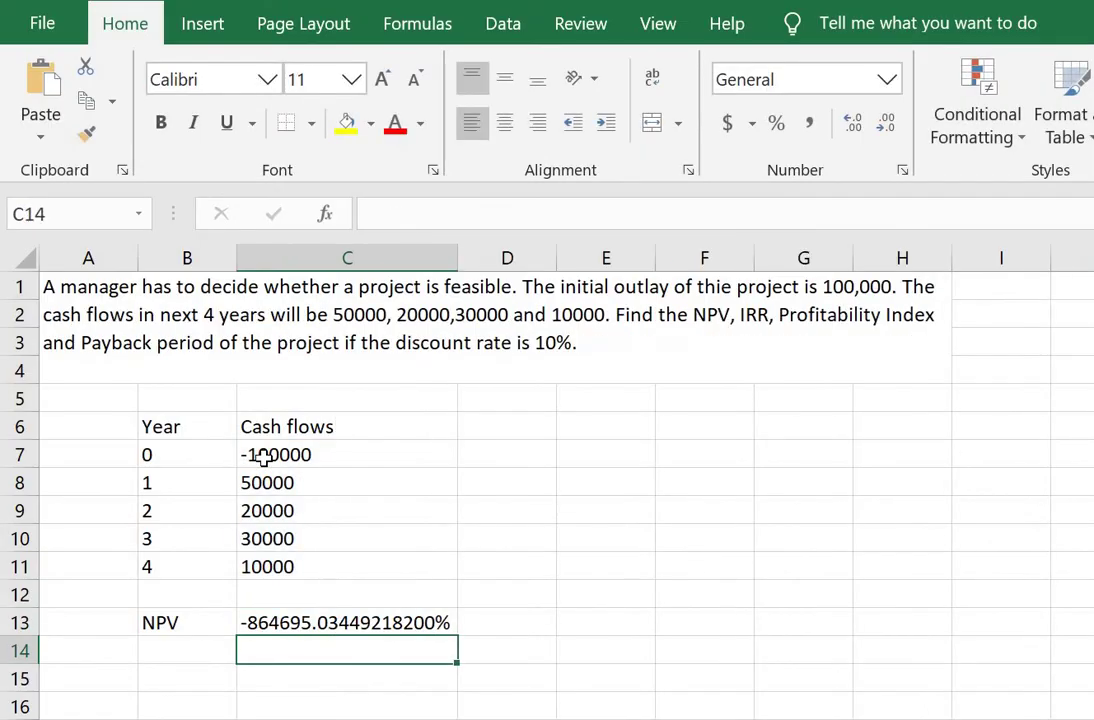
# Step: Change the number format of the NPV result in C13 to Number
pyautogui.press('Up')
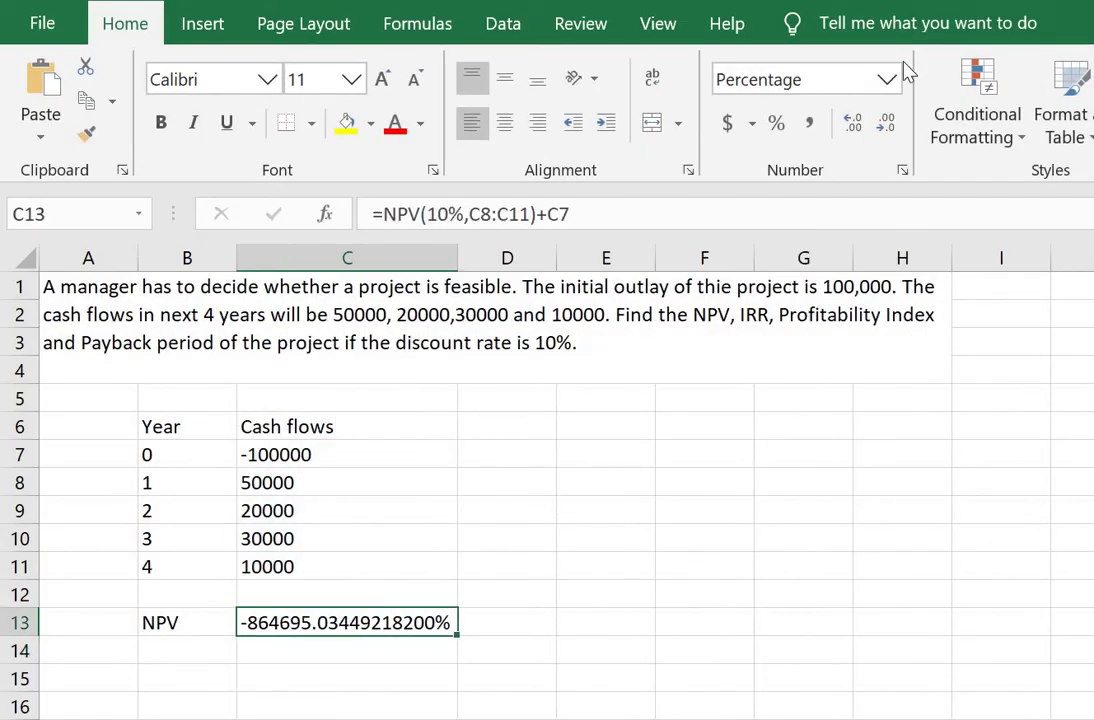
pyautogui.click(887, 80)
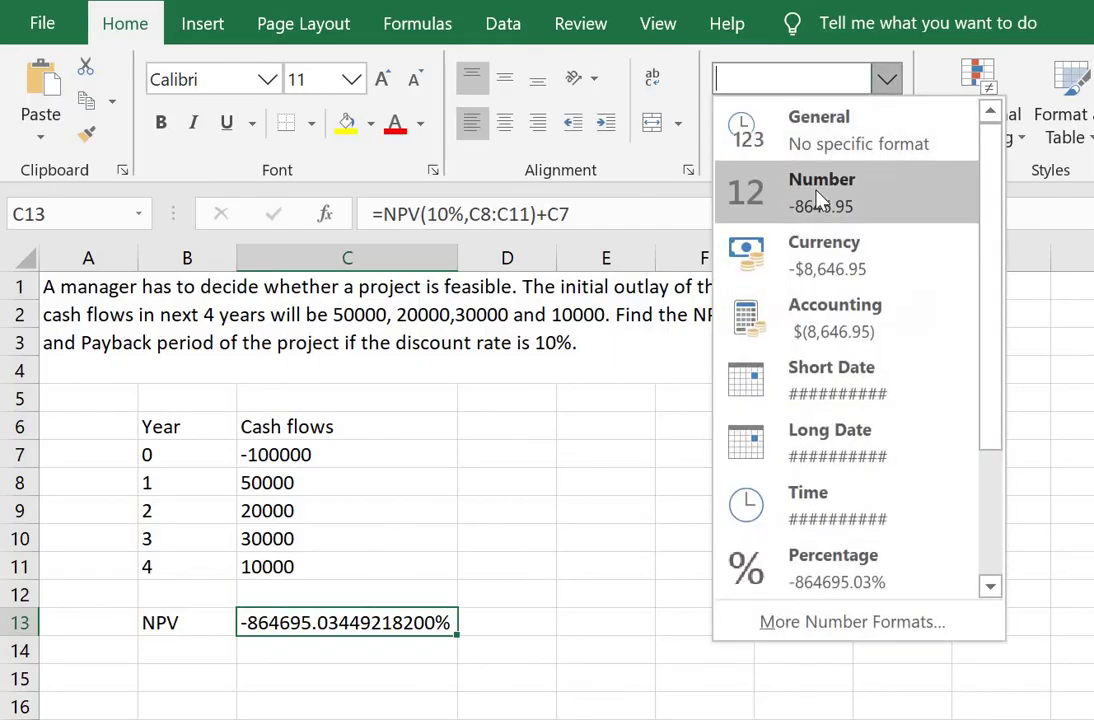
pyautogui.click(808, 207)
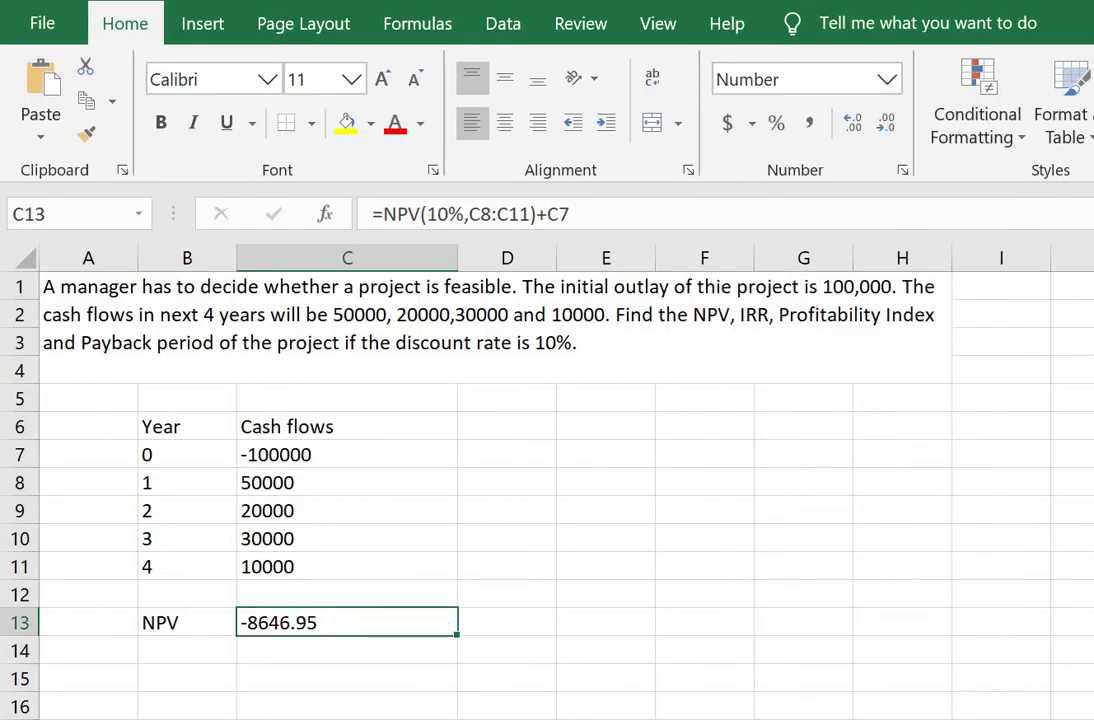
# Step: Review the NPV formula in C13 and the cash flow cells it references, leaving it as it is
pyautogui.click(231, 632)
pyautogui.click(253, 628)
pyautogui.click(478, 218)
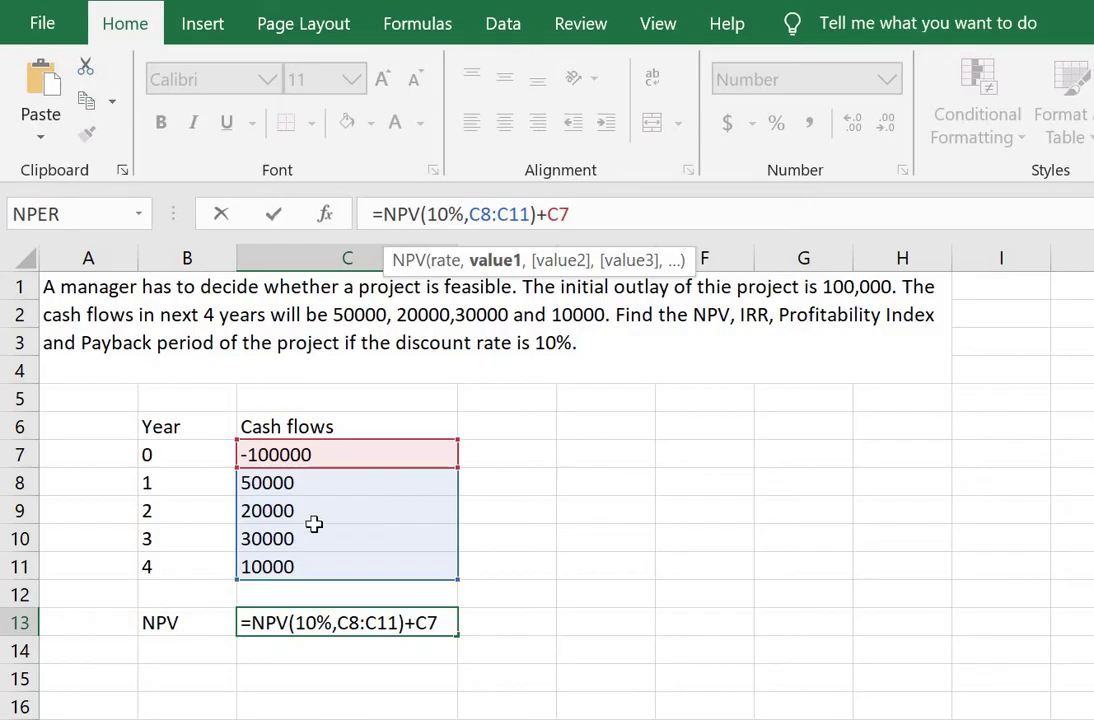
pyautogui.click(430, 623)
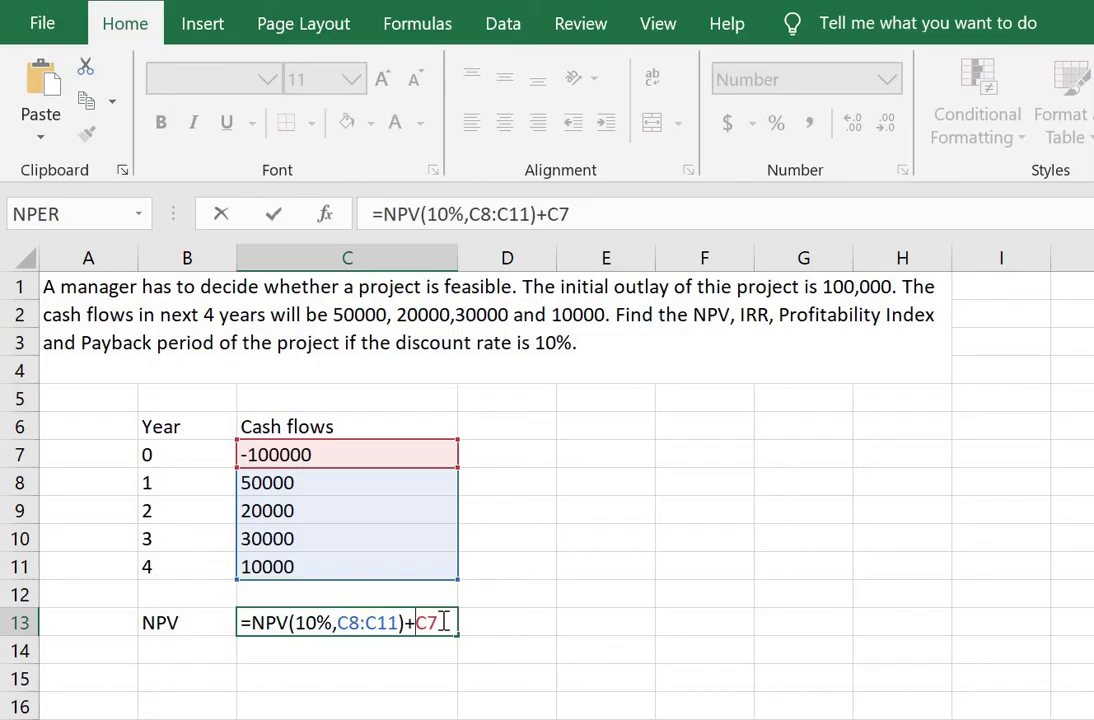
pyautogui.press('Return')
pyautogui.press('Left')
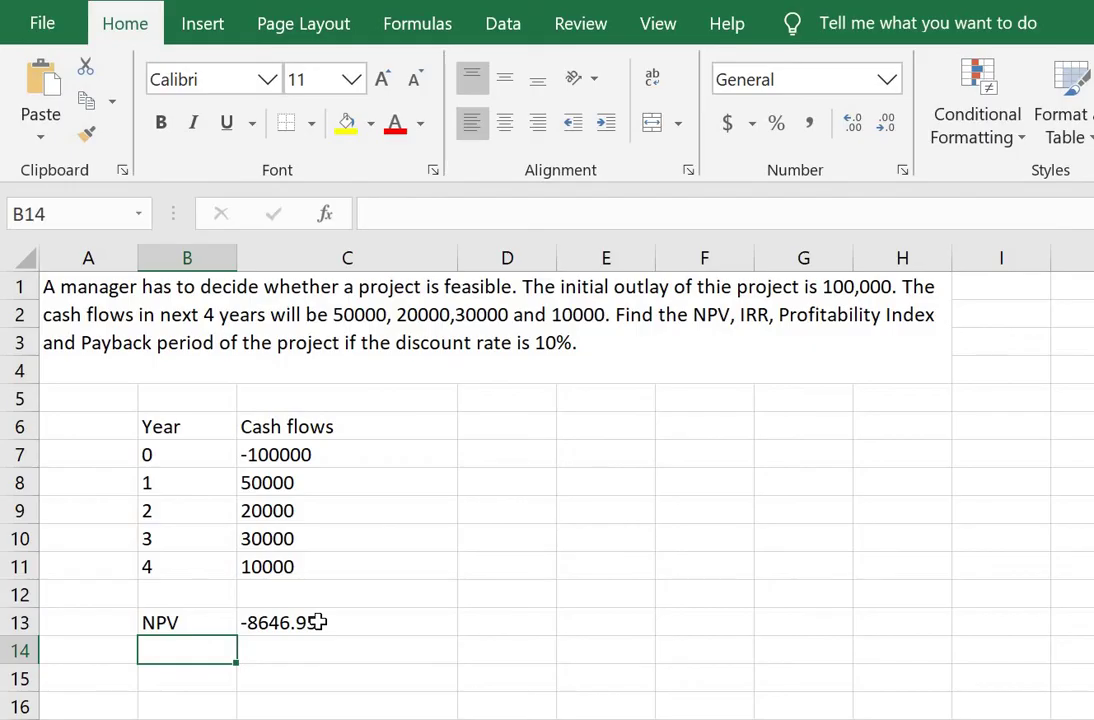
# Step: Add the label IRR in B14 and calculate the internal rate of return in C14 with =IRR(C7:C11)
pyautogui.write('IRR')
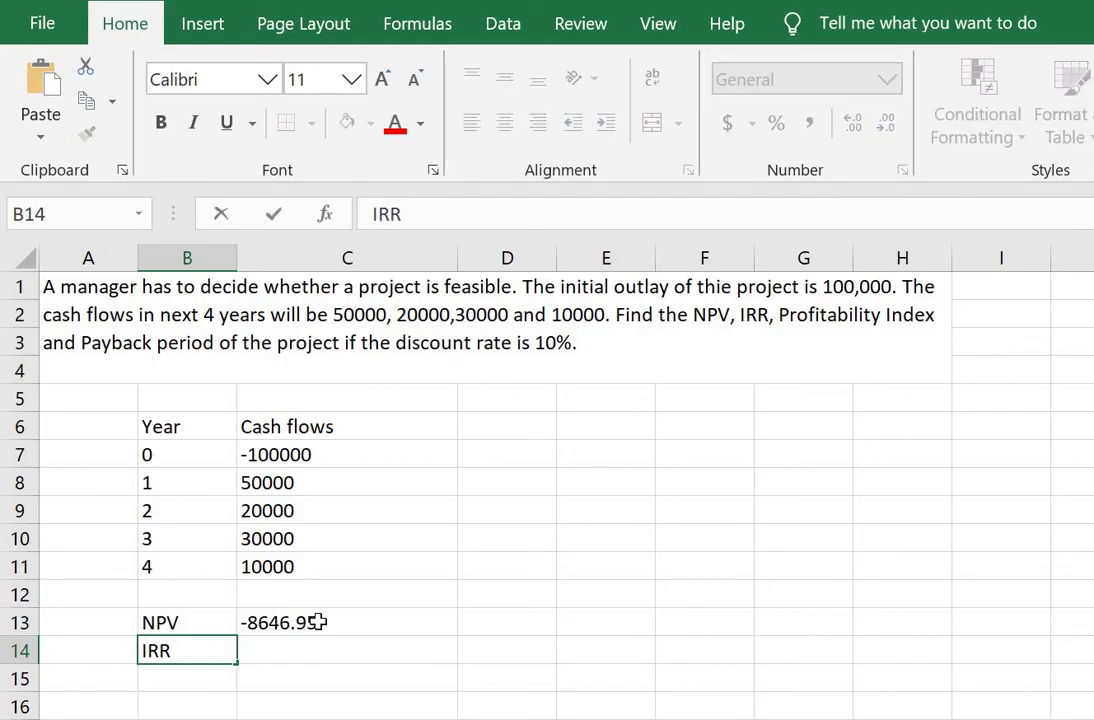
pyautogui.press('Tab')
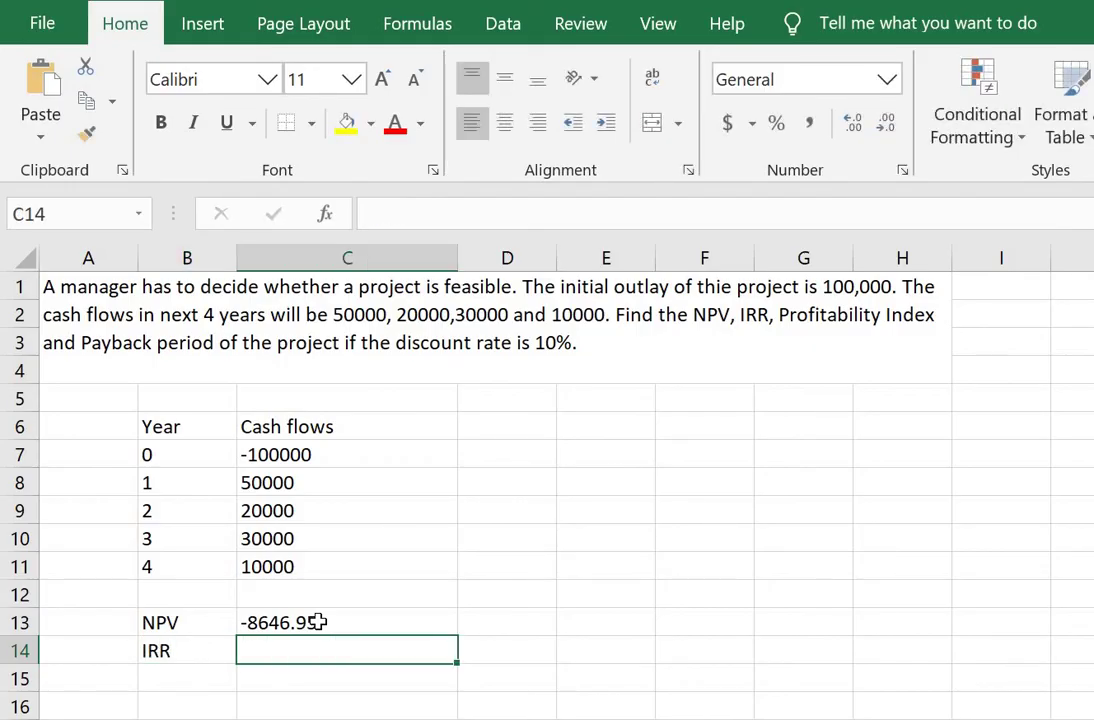
pyautogui.write('=')
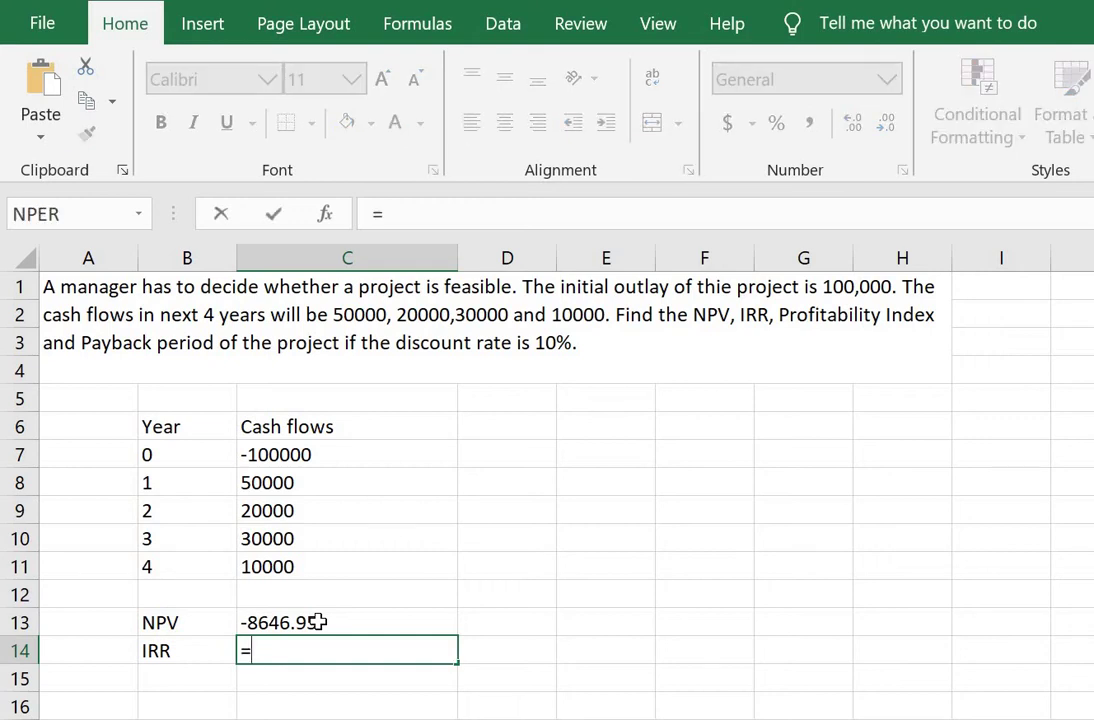
pyautogui.write('IRR')
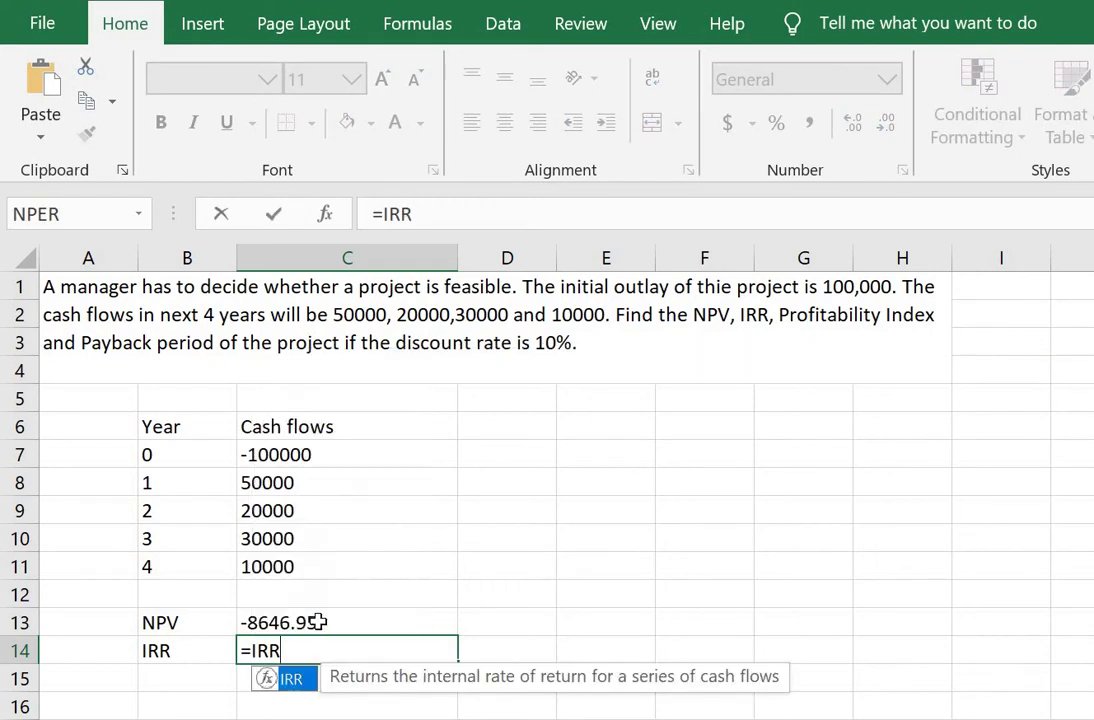
pyautogui.write('(')
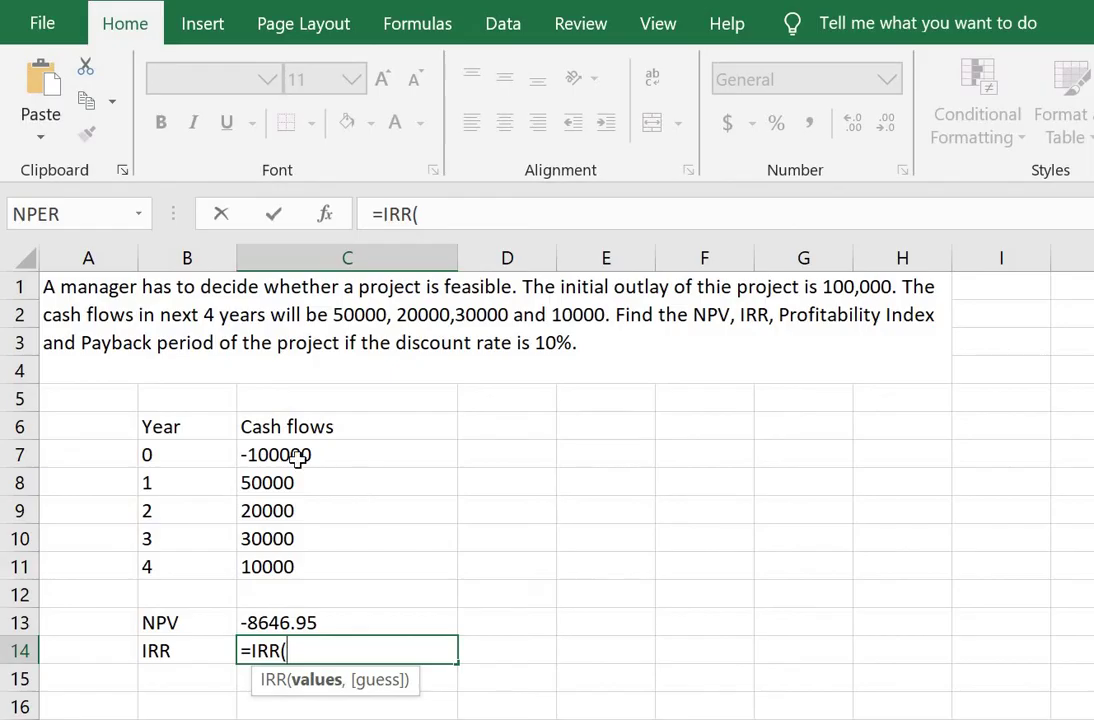
pyautogui.moveTo(298, 456); pyautogui.dragTo(295, 566)
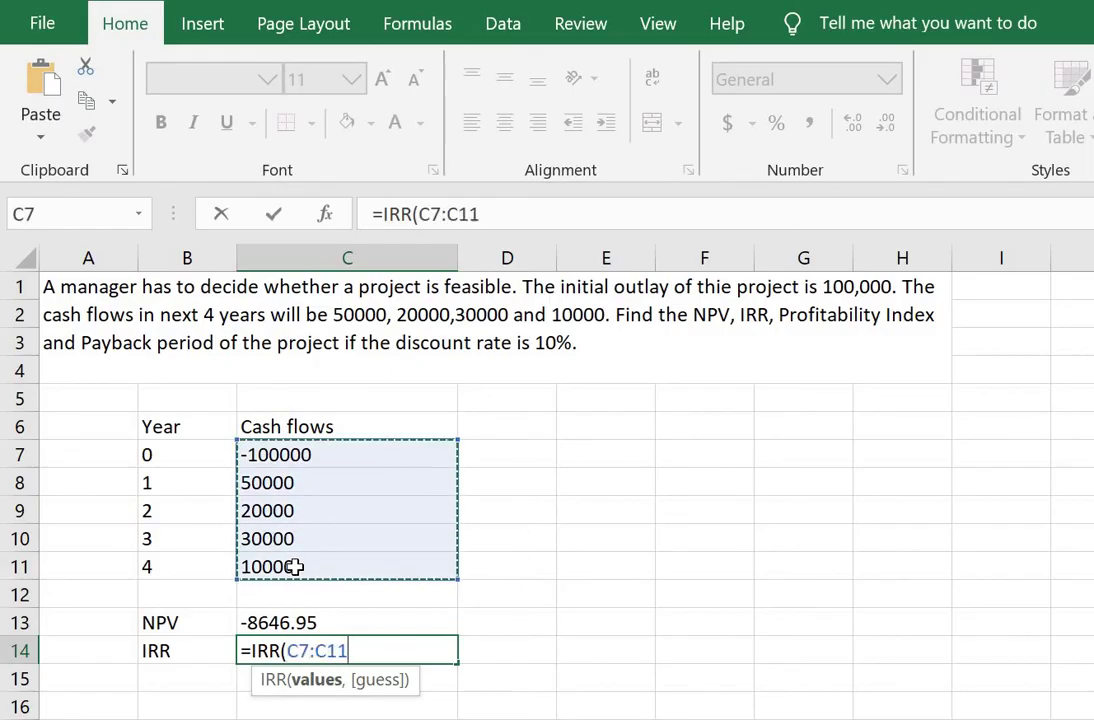
pyautogui.write(')')
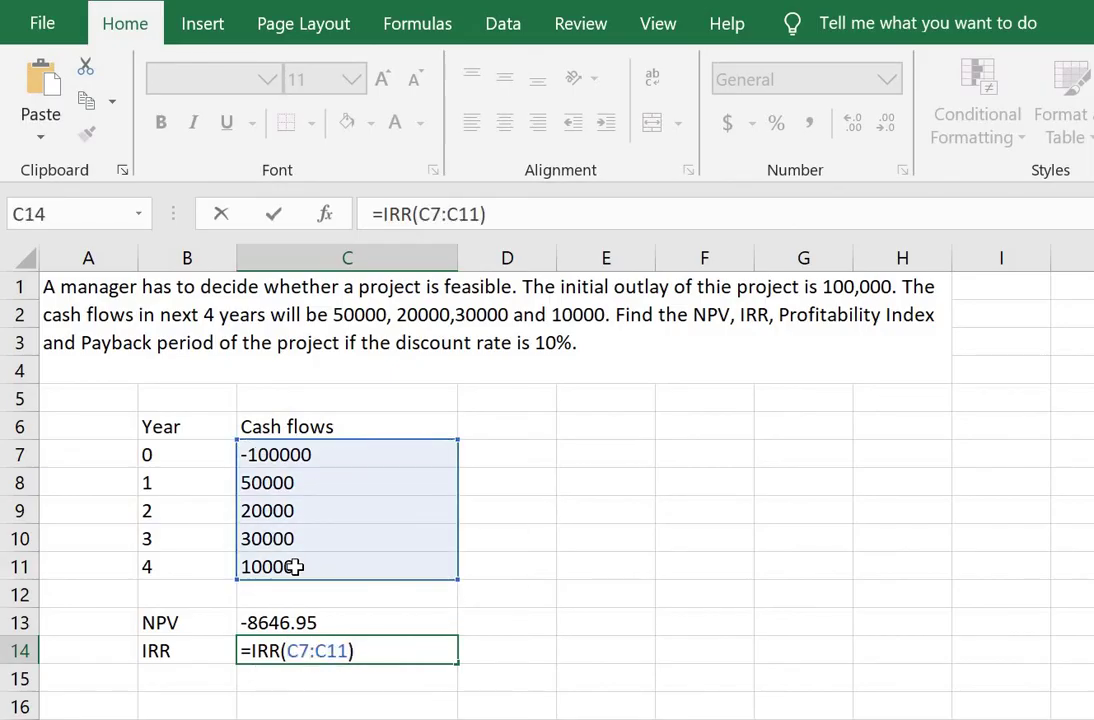
pyautogui.press('Return')
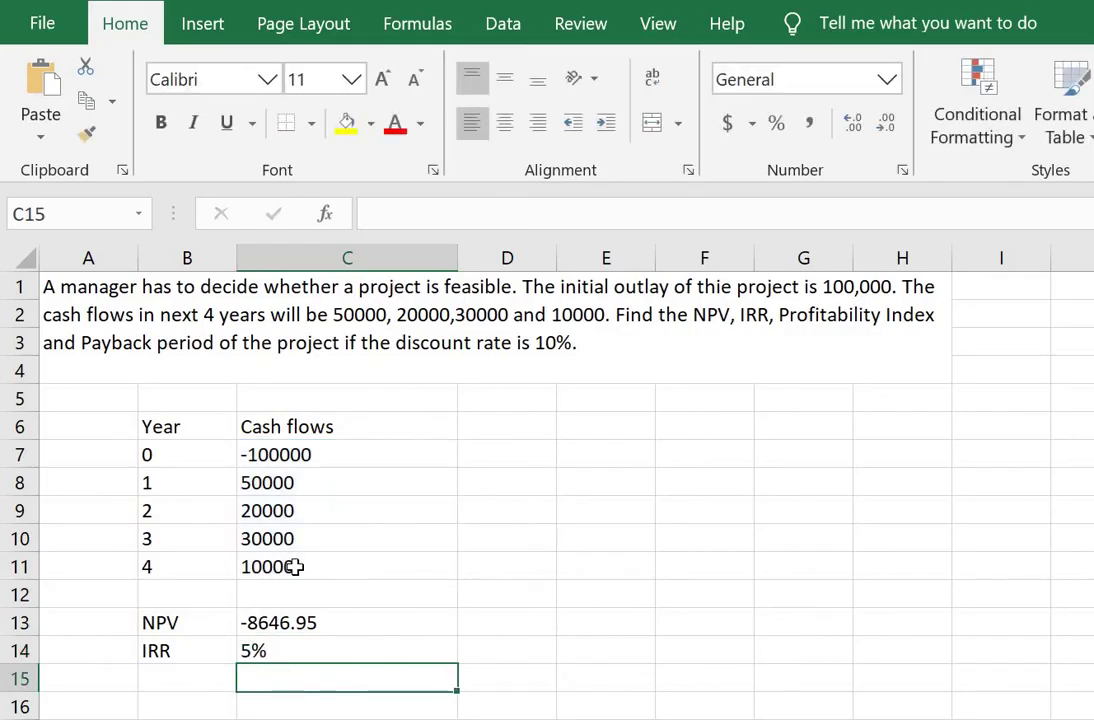
# Step: Show the IRR result in C14 with two decimal places
pyautogui.press('Up')
pyautogui.click(856, 128)
pyautogui.click(862, 128)
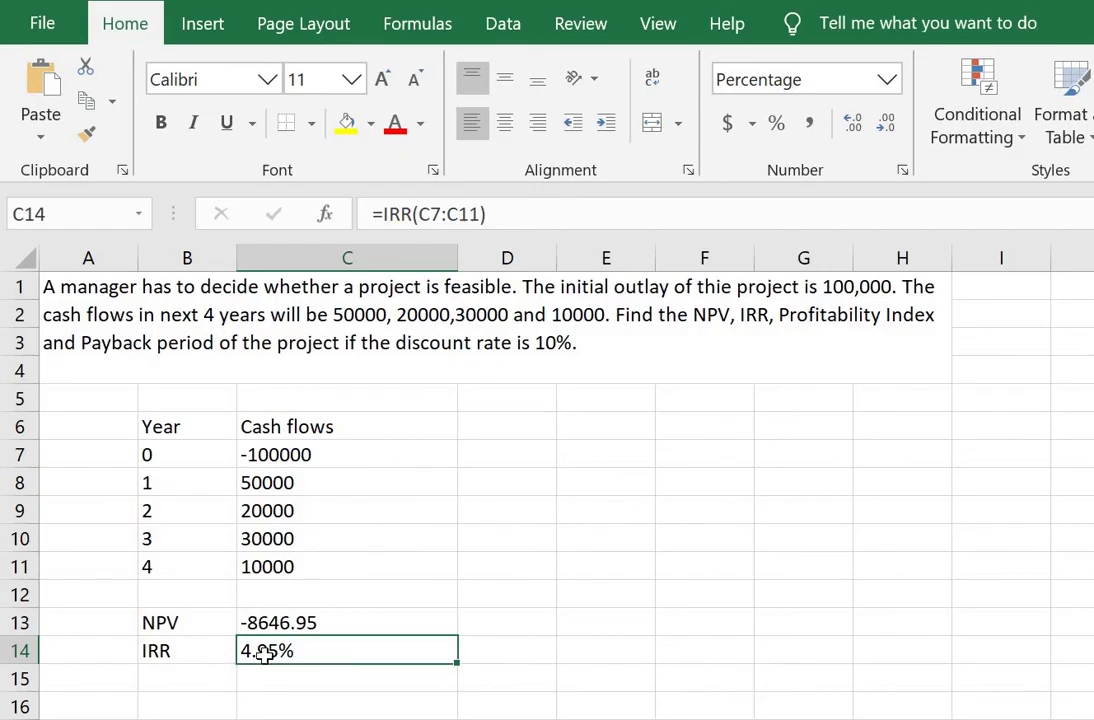
# Step: Add the label PI in B15, directly below the IRR label
pyautogui.click(209, 678)
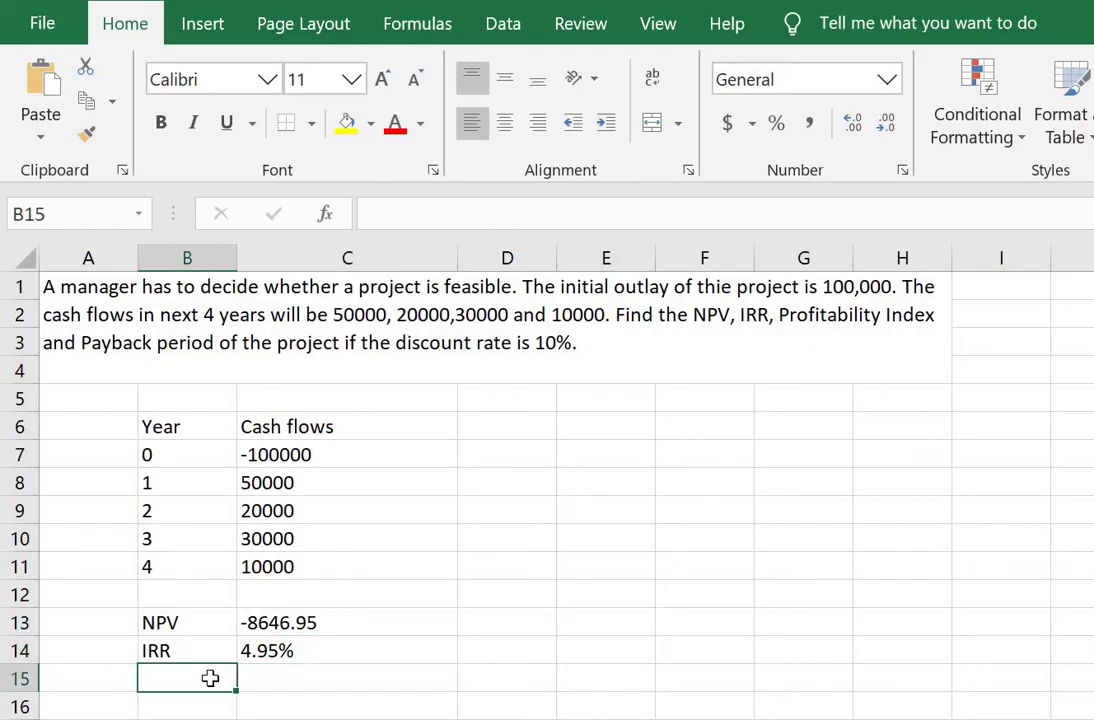
pyautogui.write('PI')
pyautogui.press('Tab')
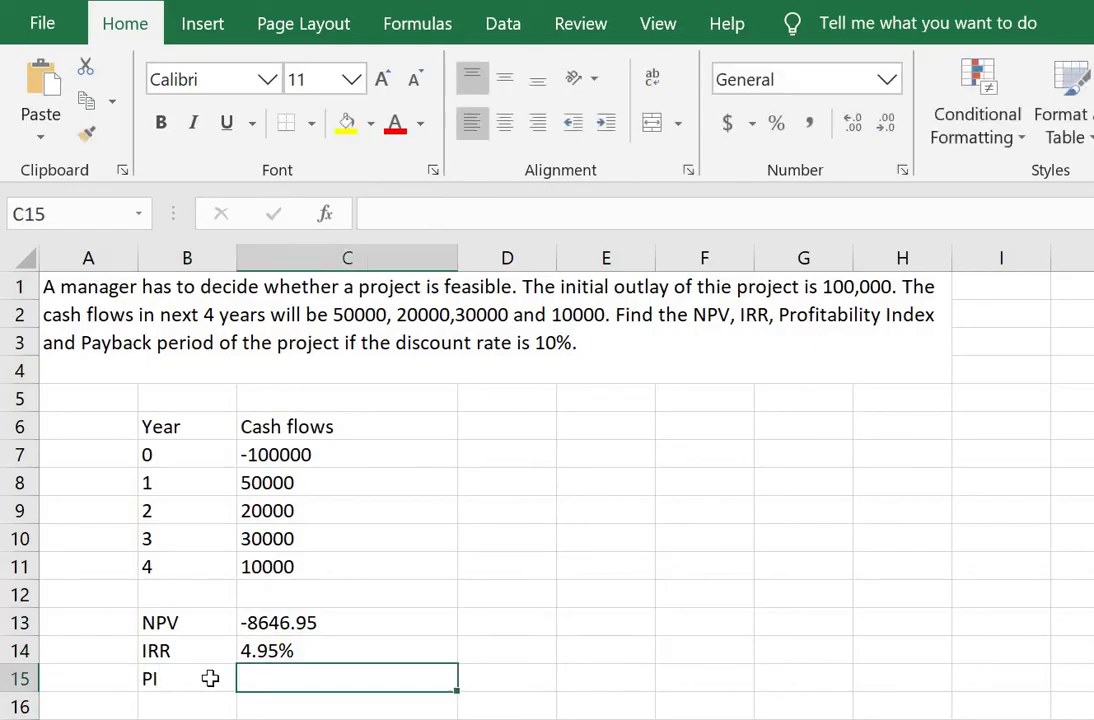
# Step: Calculate the profitability index in C15 with the formula =NPV(10%,C8:C11)/-C7
pyautogui.write('=')
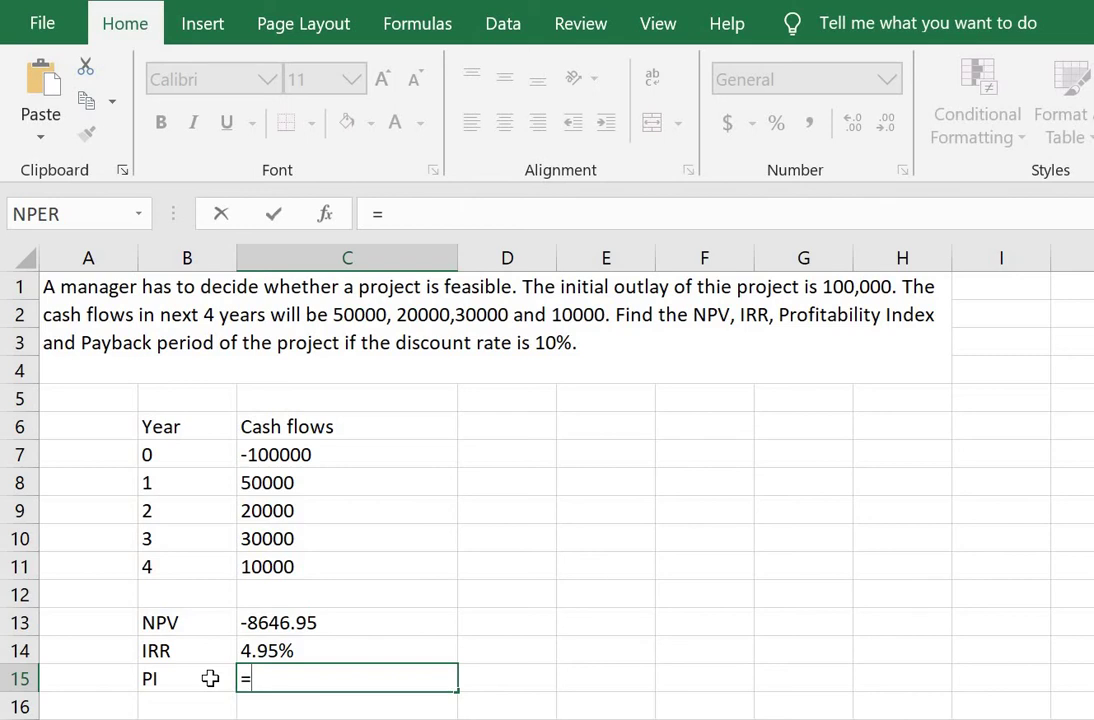
pyautogui.write('N')
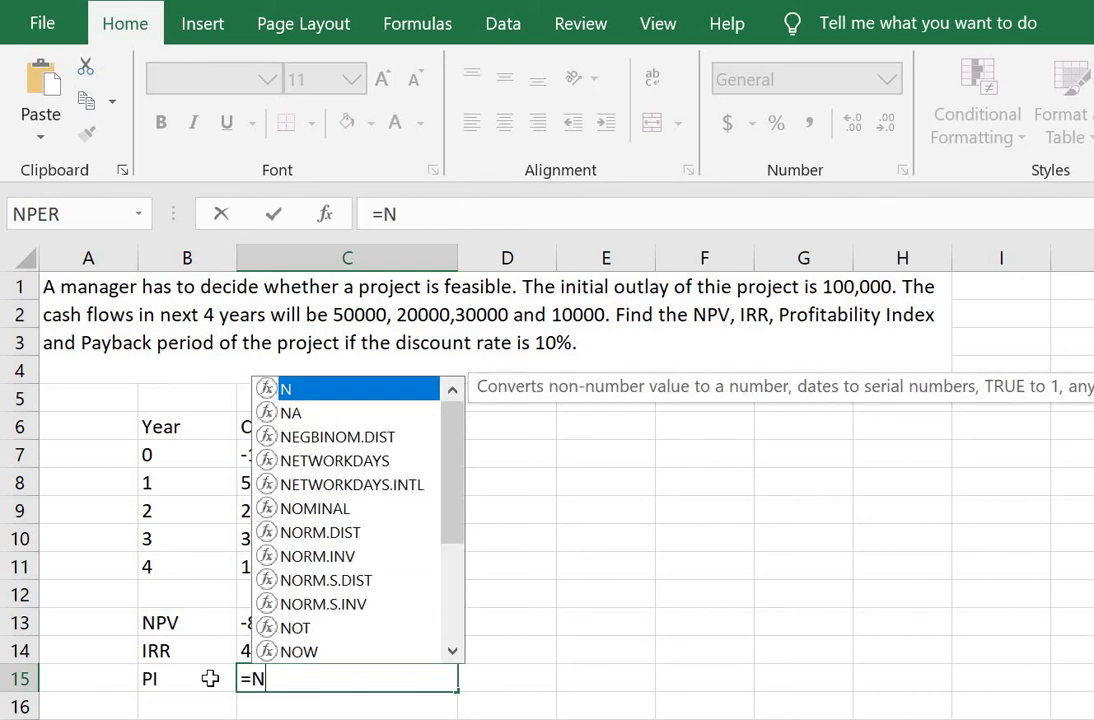
pyautogui.write('PV(')
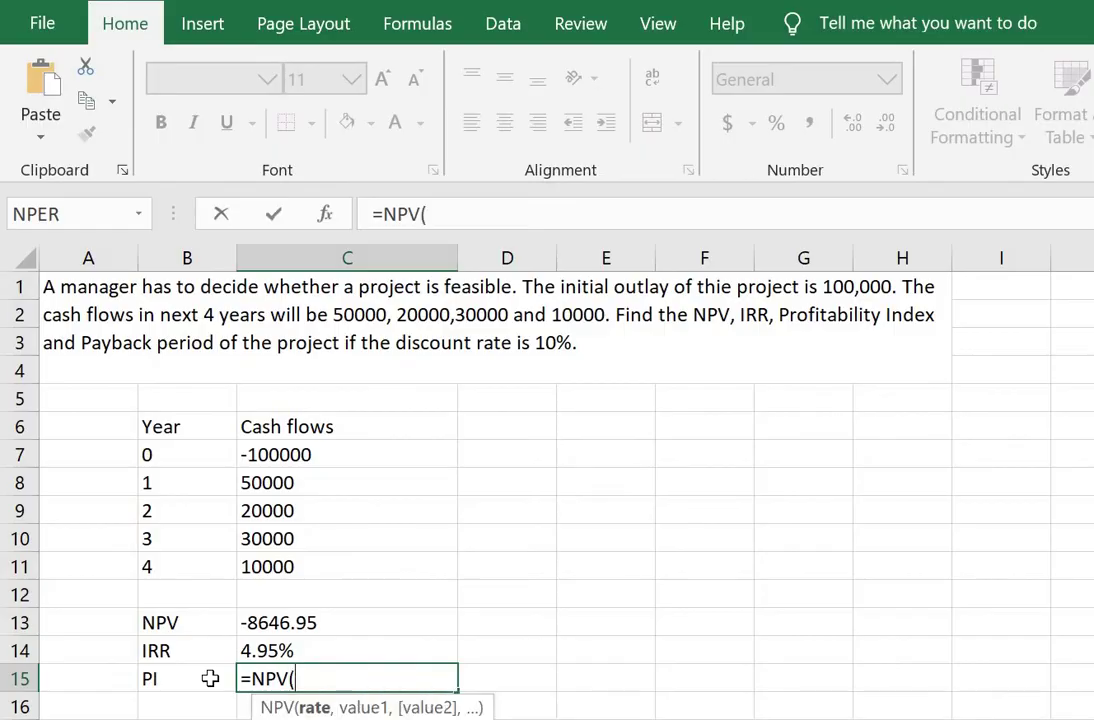
pyautogui.write('10')
pyautogui.write('%,')
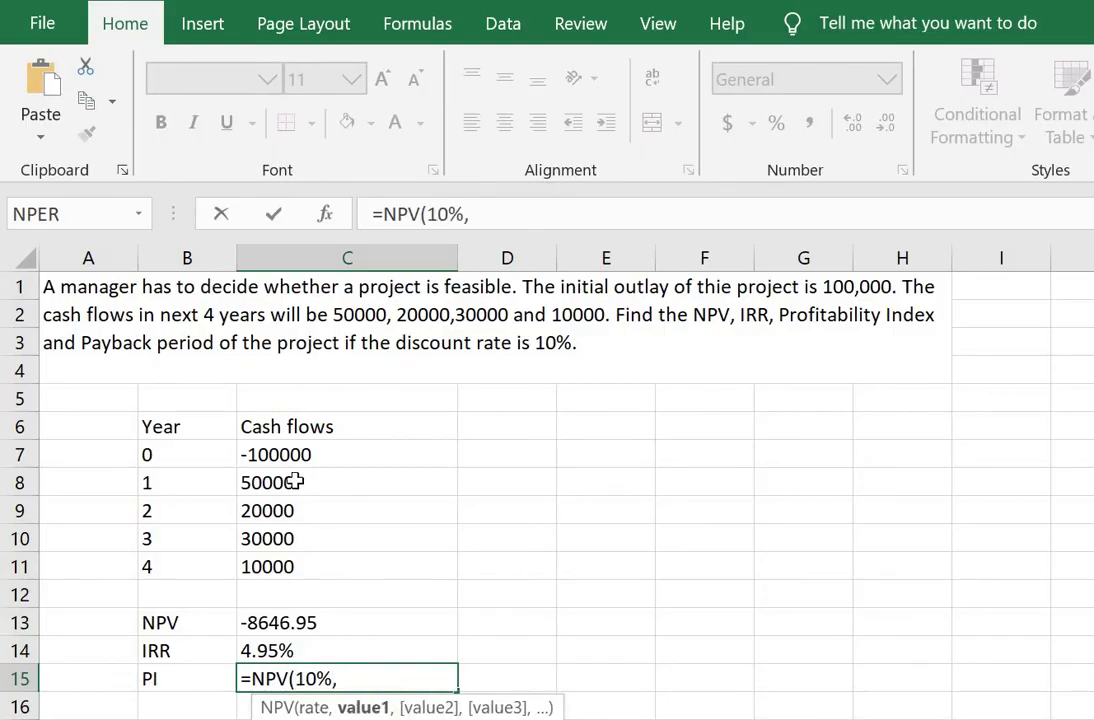
pyautogui.moveTo(262, 481); pyautogui.dragTo(268, 564)
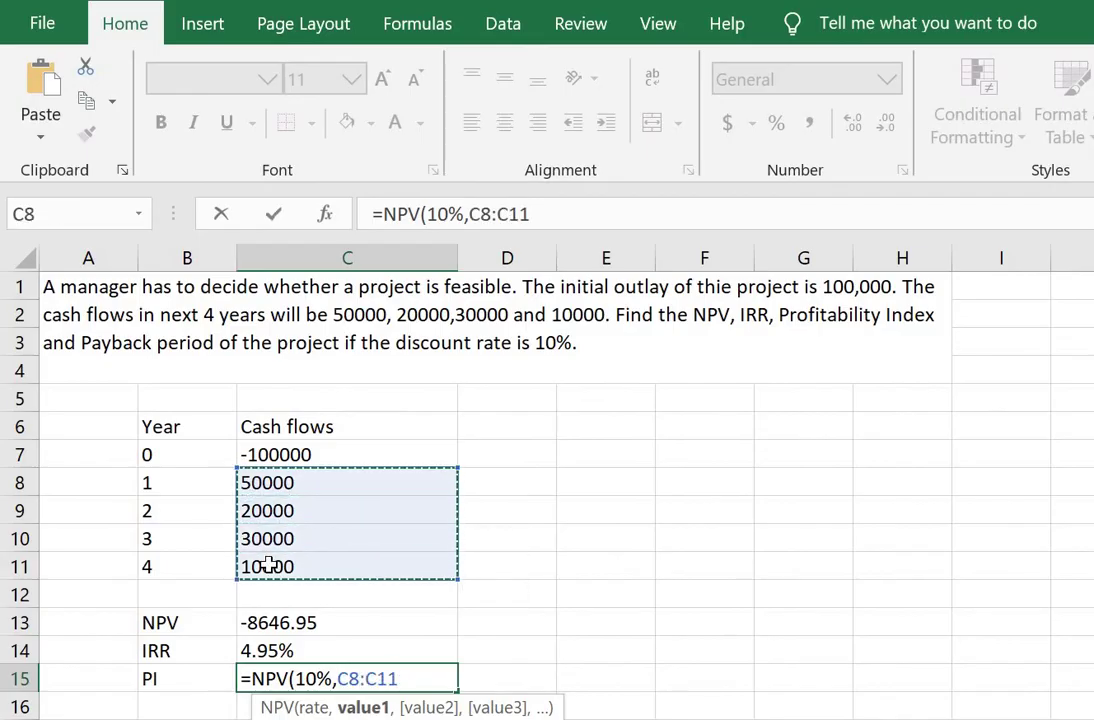
pyautogui.write(')')
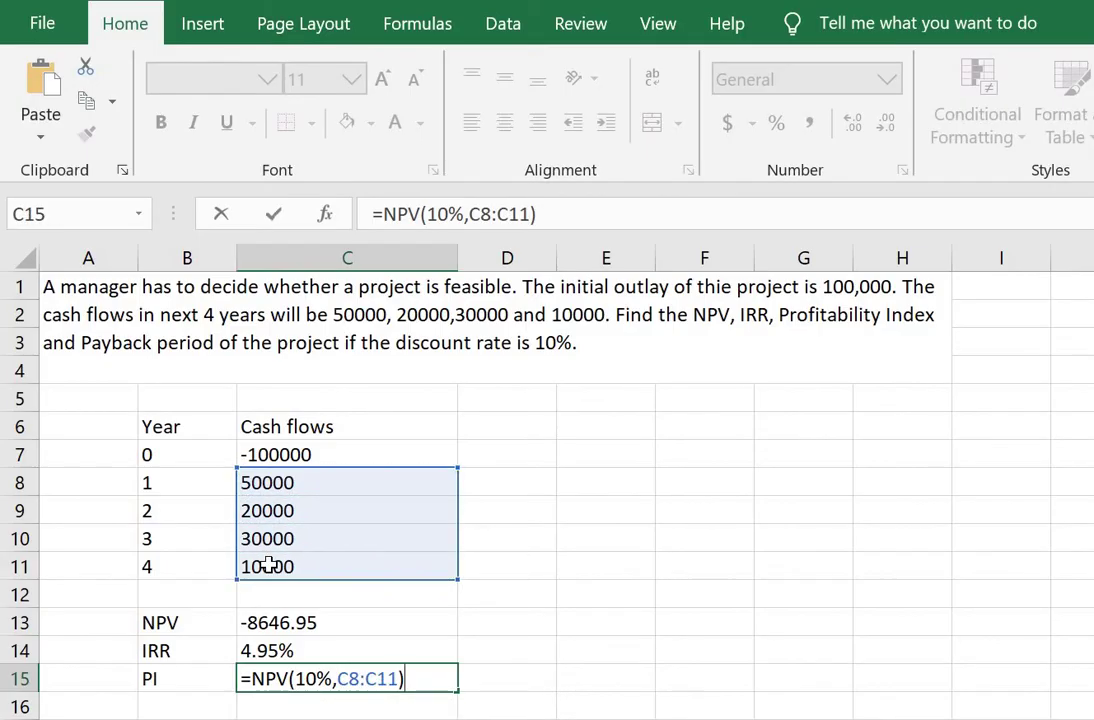
pyautogui.write('/-')
pyautogui.click(268, 450)
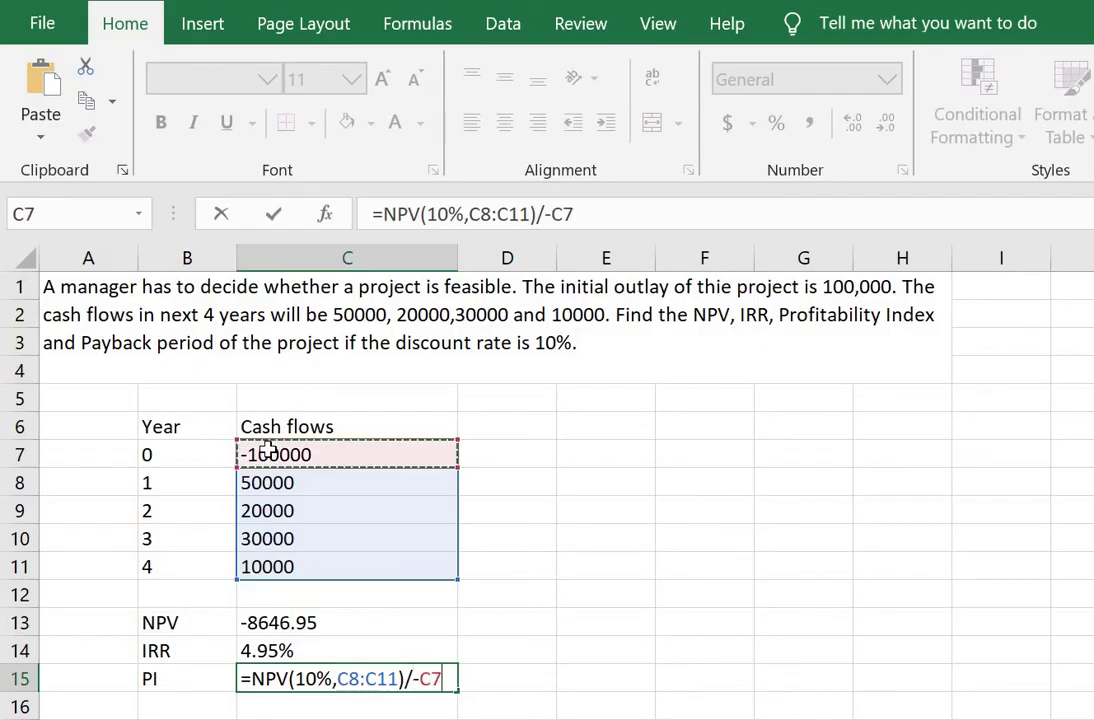
pyautogui.hotkey('ctrl', 'Return')
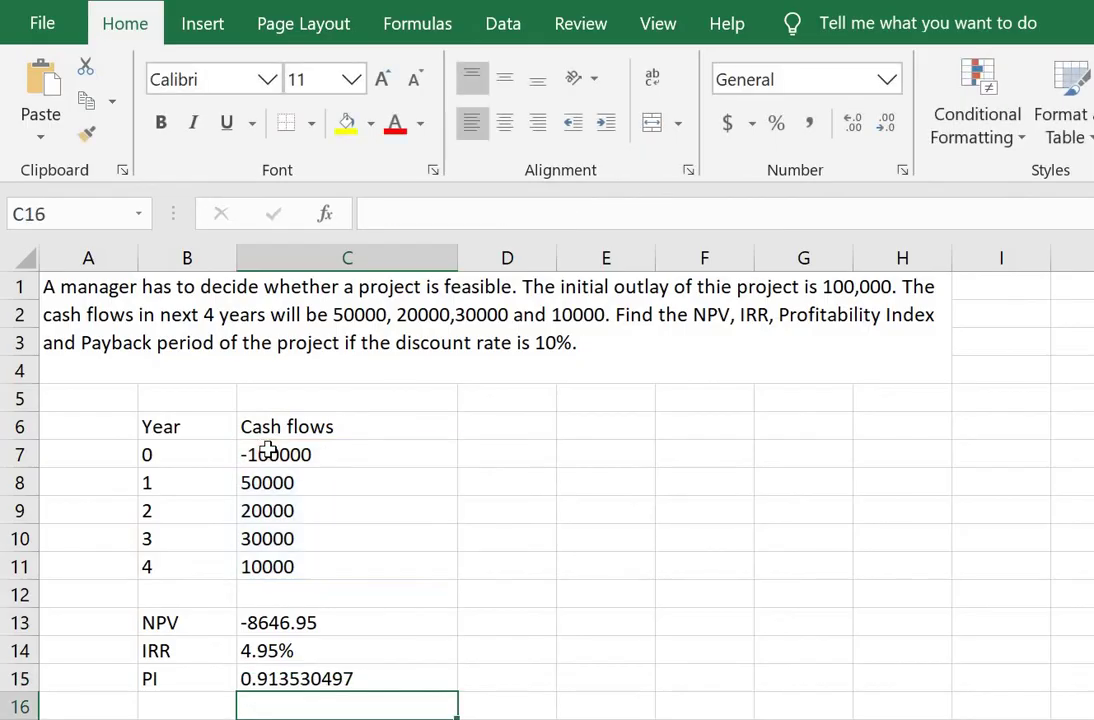
# Step: Change the number format of the profitability index in C15 to Number
pyautogui.press('Up')
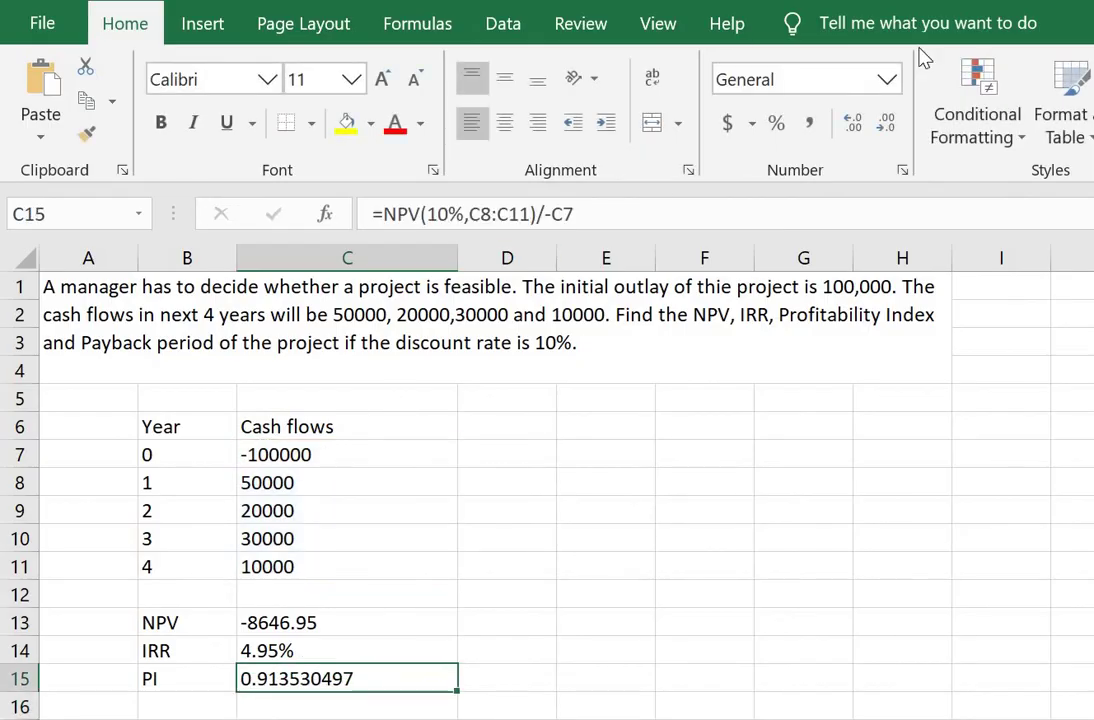
pyautogui.click(886, 79)
pyautogui.click(825, 200)
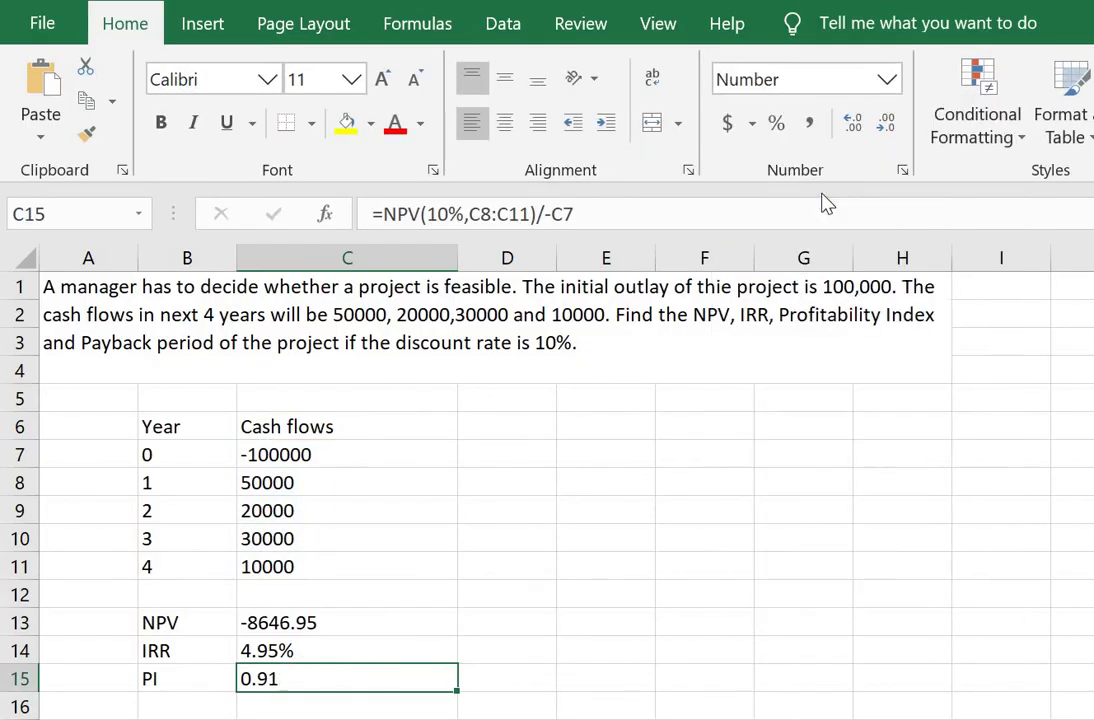
# Step: Add the label Payback period in B16, below the PI label
pyautogui.click(190, 706)
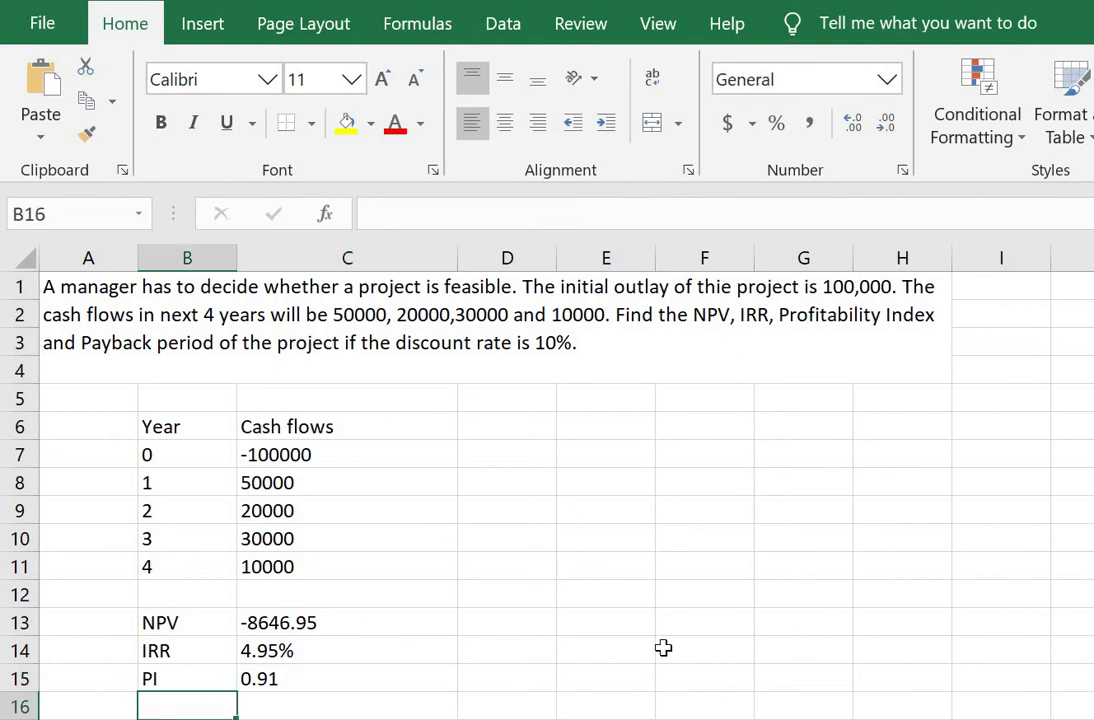
pyautogui.scroll(-1, 700, 583)
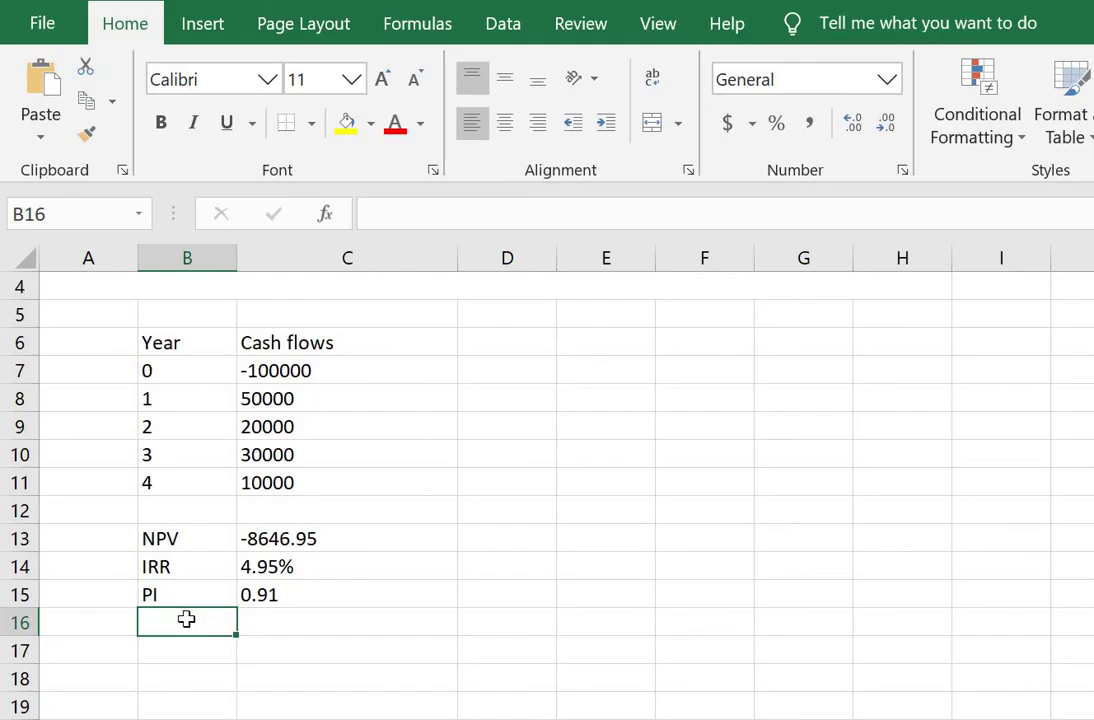
pyautogui.write('Payback period')
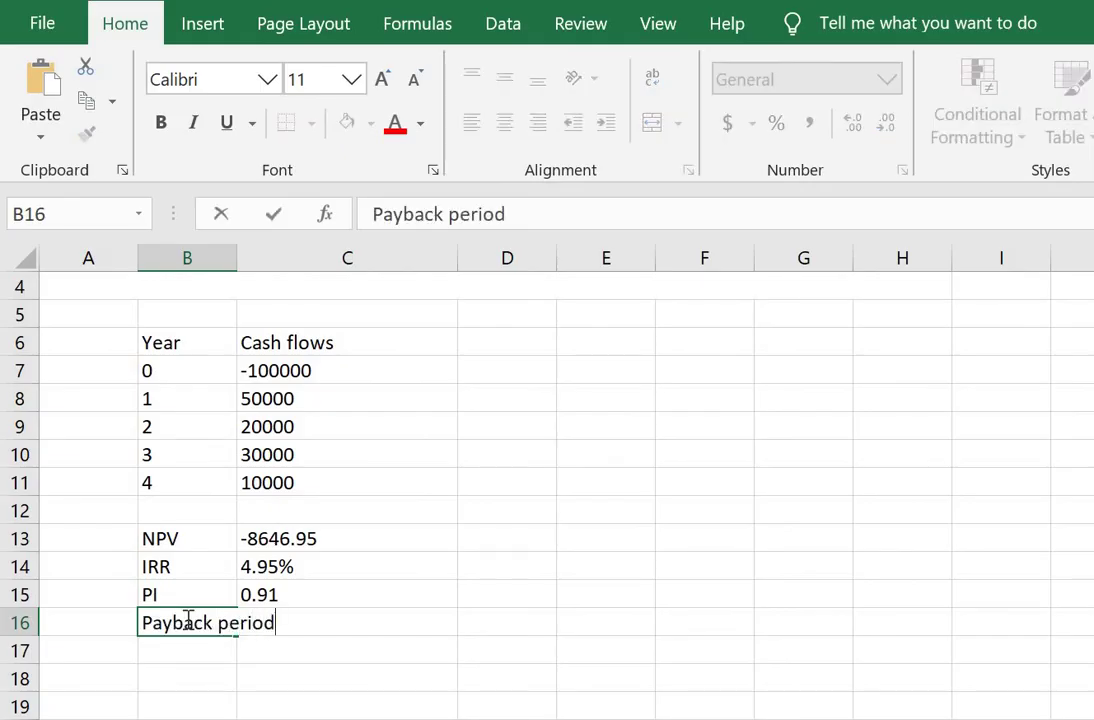
pyautogui.press('Tab')
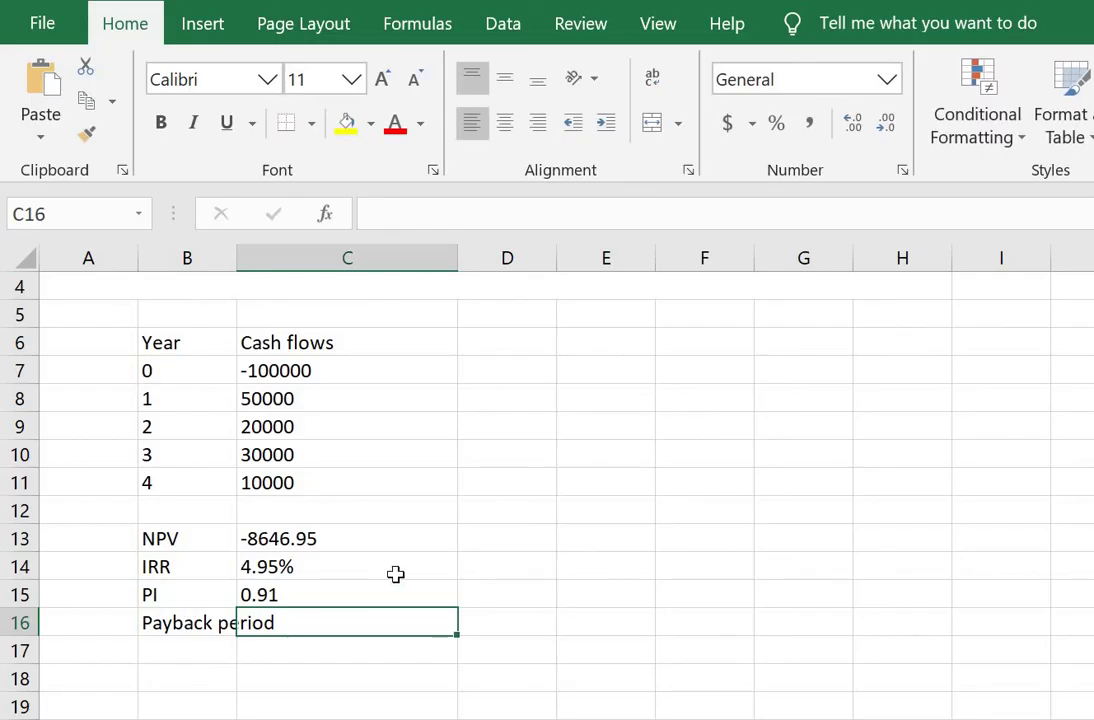
# Step: Enter in B17 the note "Payback=Year in which the cumulative cash flow is last negative + (-Cumulative CF/CF of next year)"
pyautogui.click(211, 648)
pyautogui.write('P')
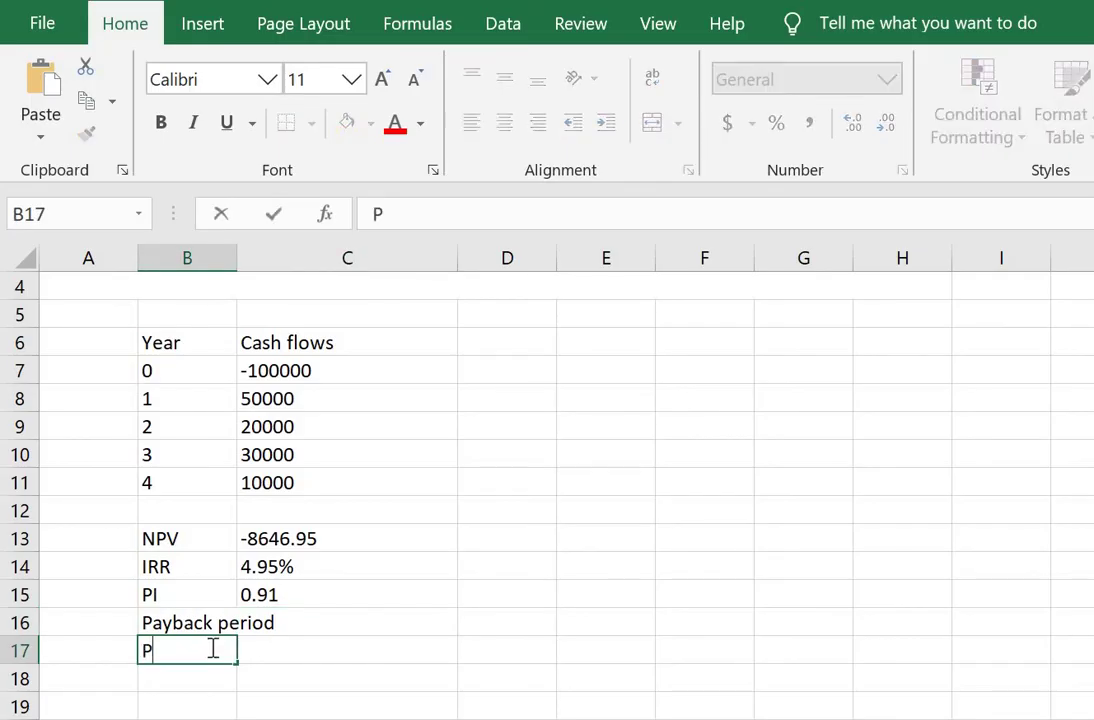
pyautogui.write('ayback')
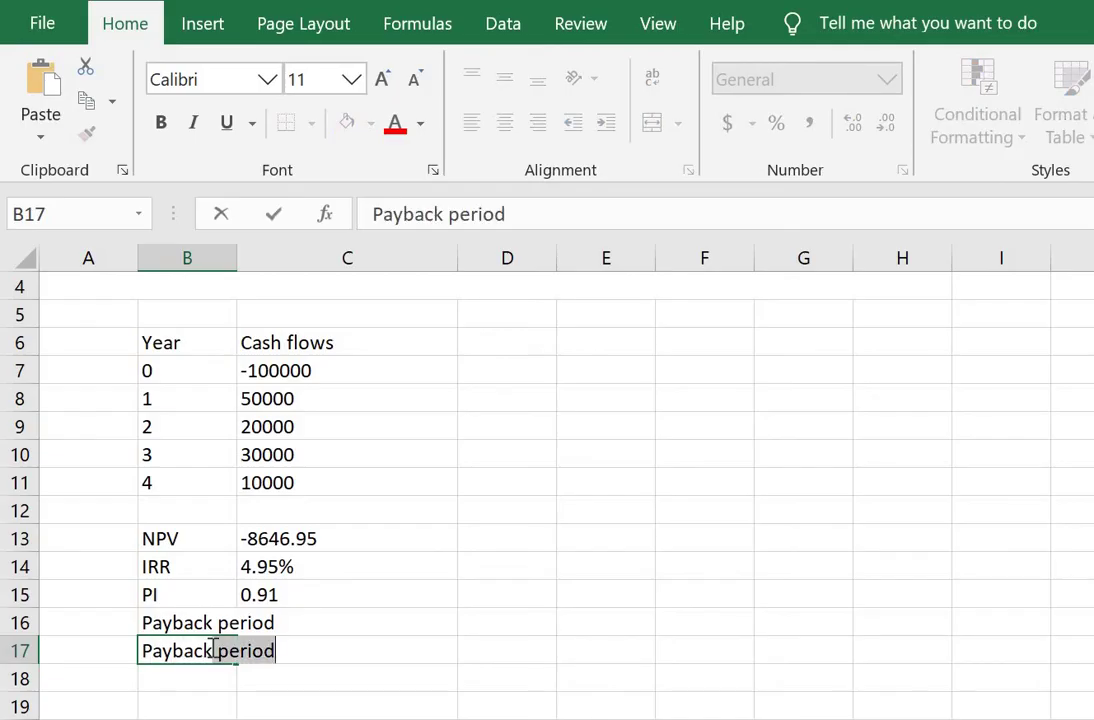
pyautogui.write('=Year')
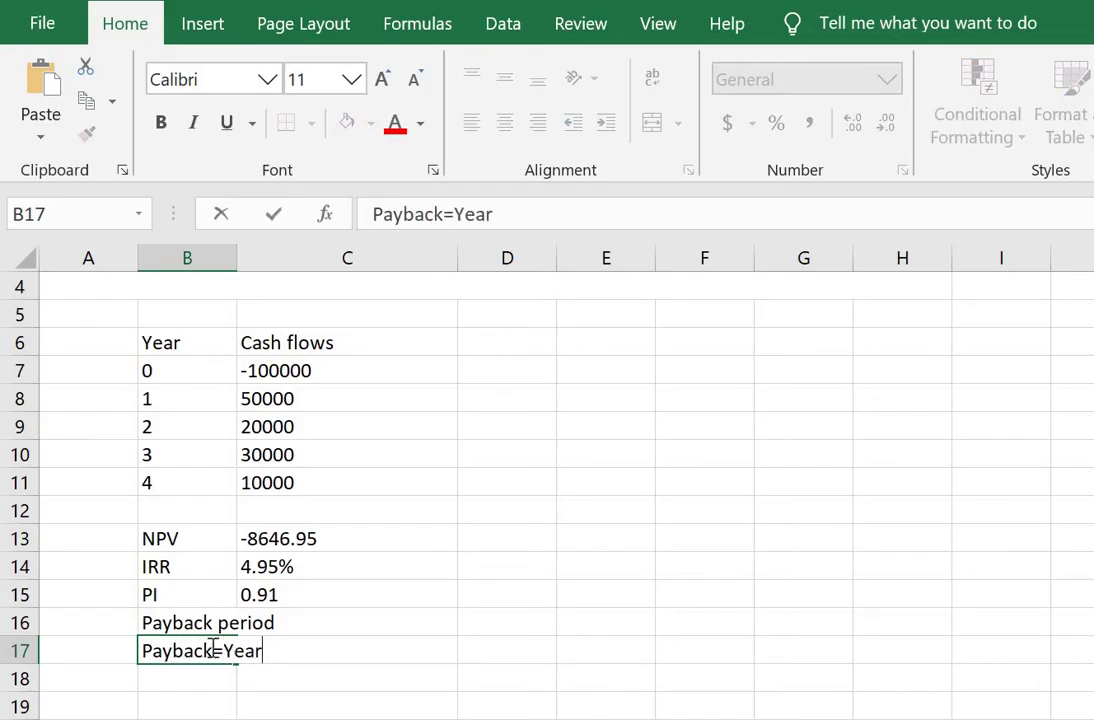
pyautogui.write(' in which th')
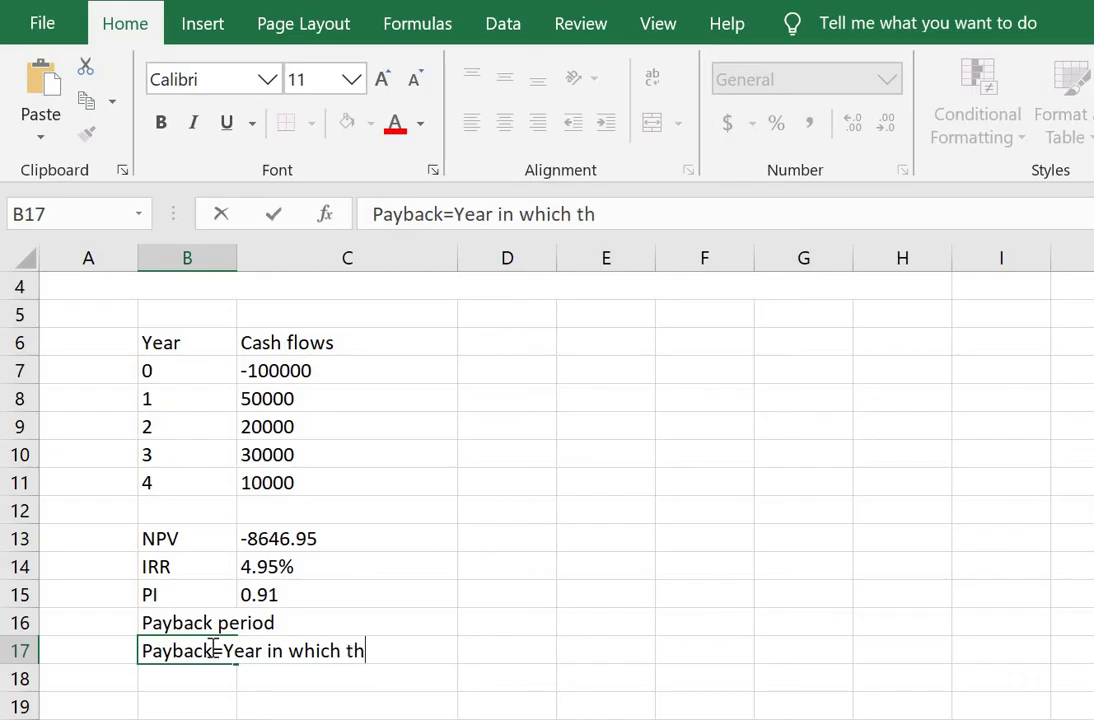
pyautogui.write('e cumulati')
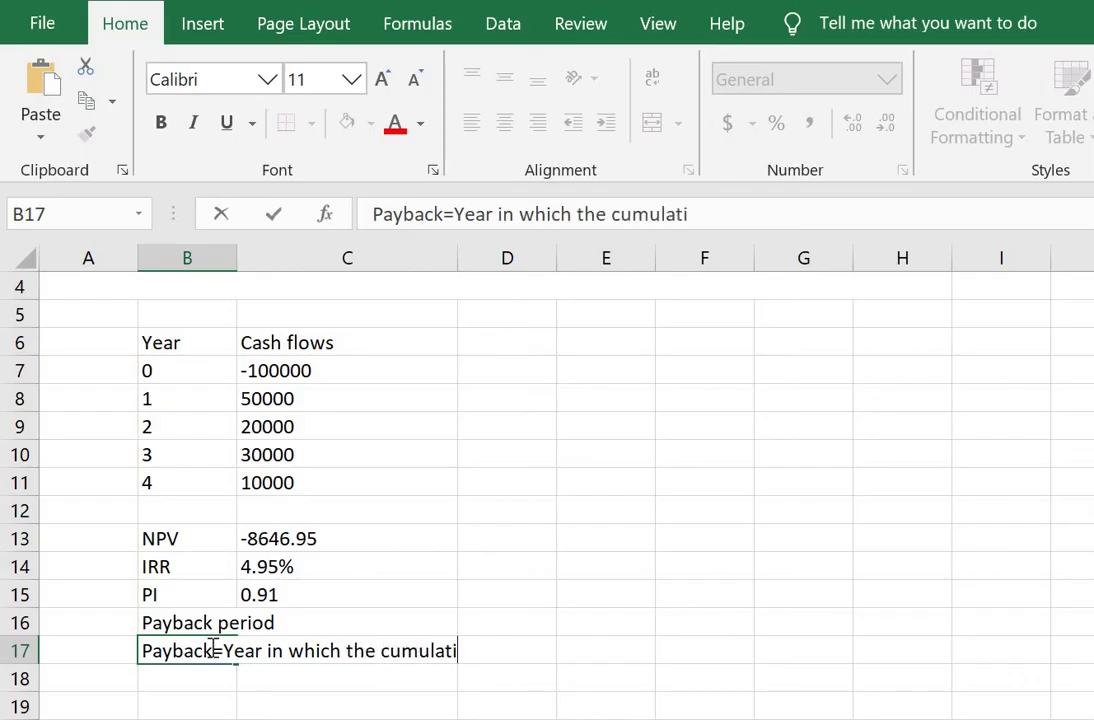
pyautogui.write('ve cash fl')
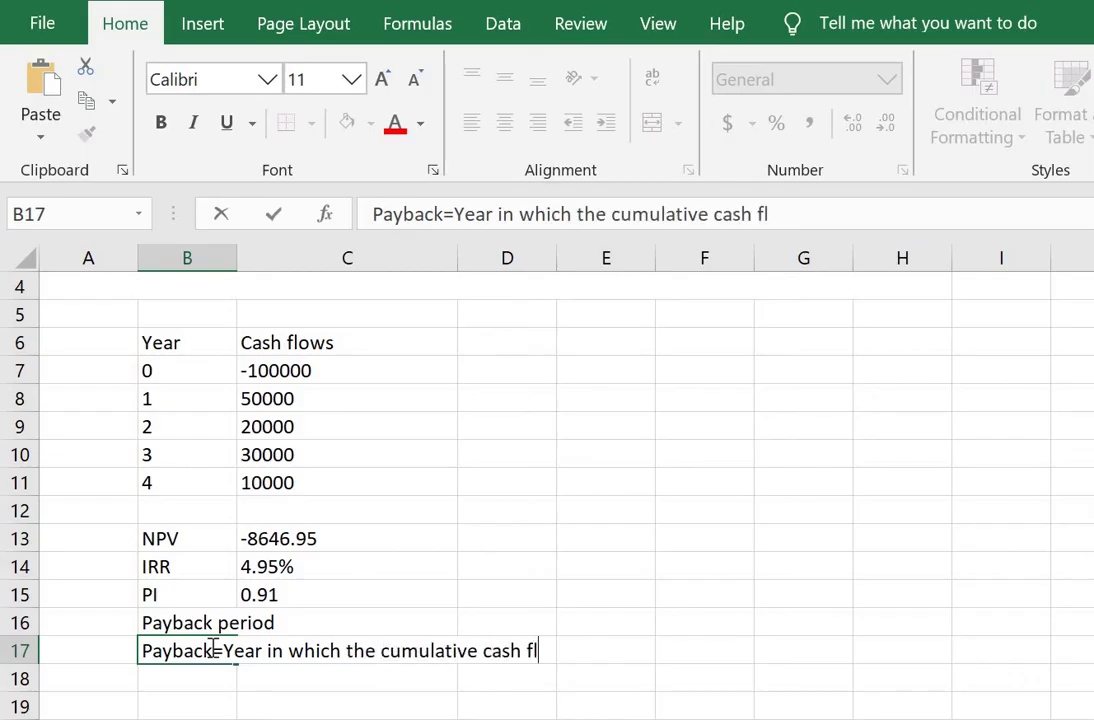
pyautogui.write('ow is last n')
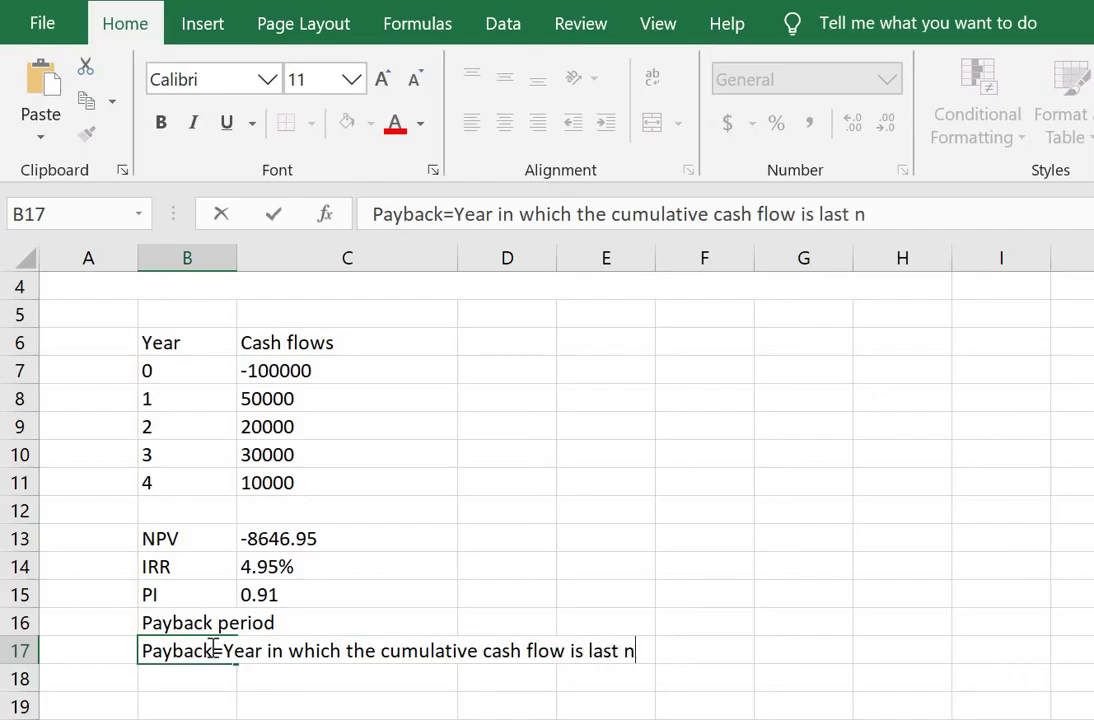
pyautogui.write('egative +')
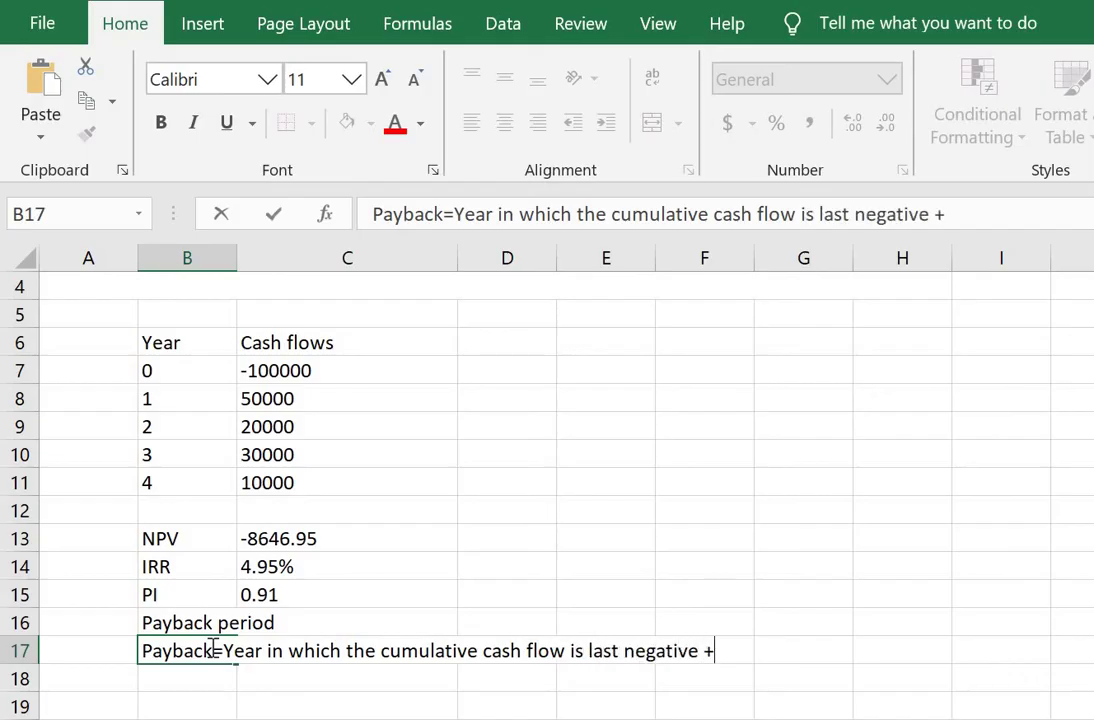
pyautogui.write(' (-Cumulat')
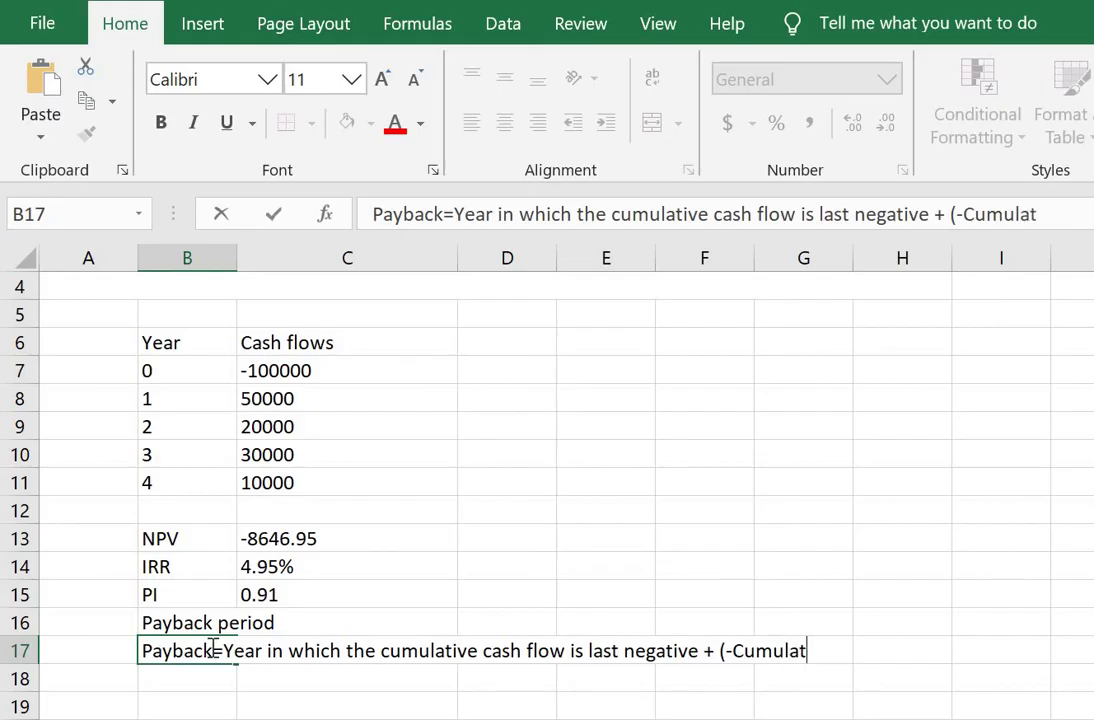
pyautogui.write('o')
pyautogui.press('BackSpace')
pyautogui.write('ive CF')
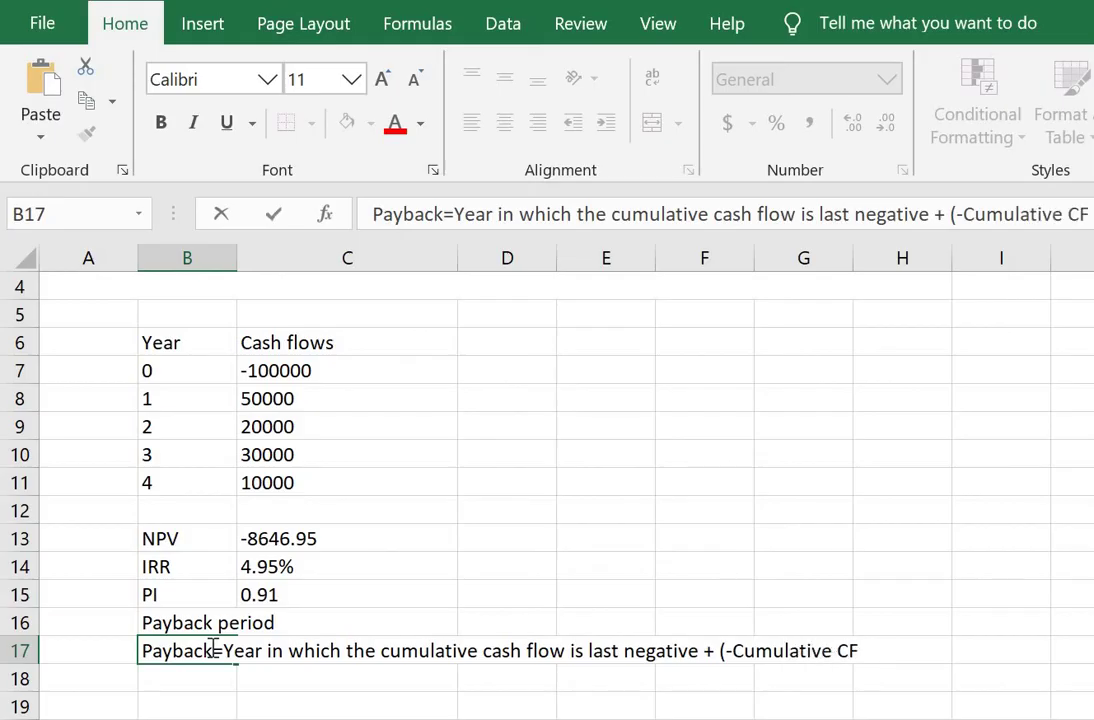
pyautogui.write('/CF of next year')
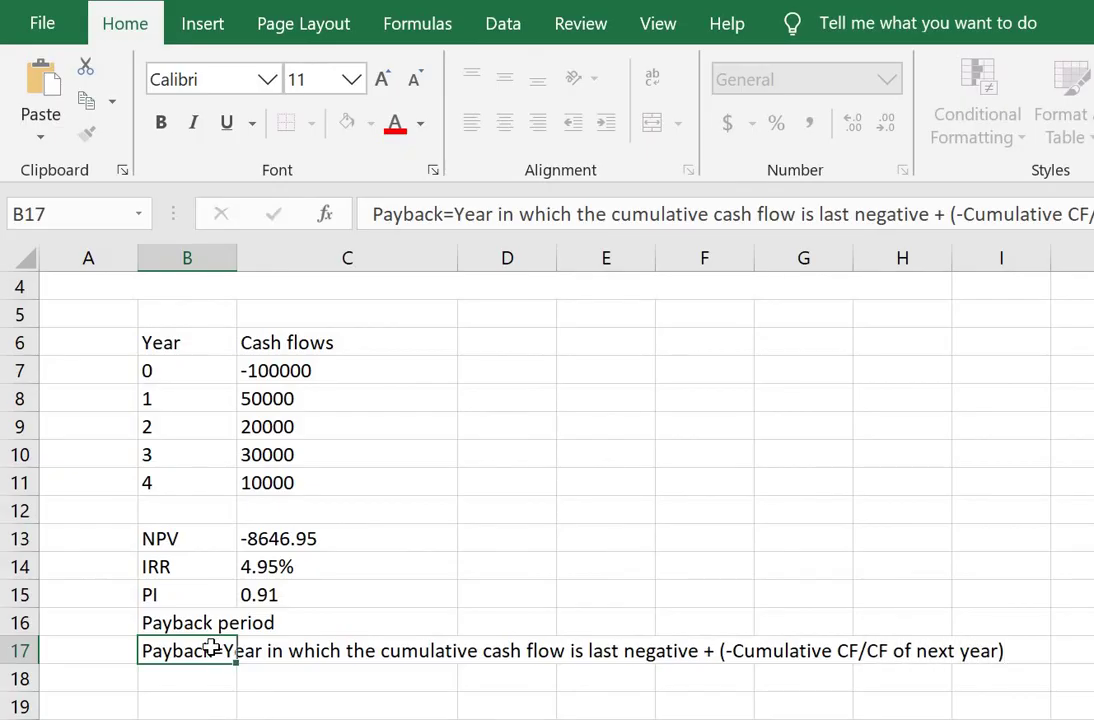
pyautogui.click(213, 650)
pyautogui.press('Up')
pyautogui.press('Right')
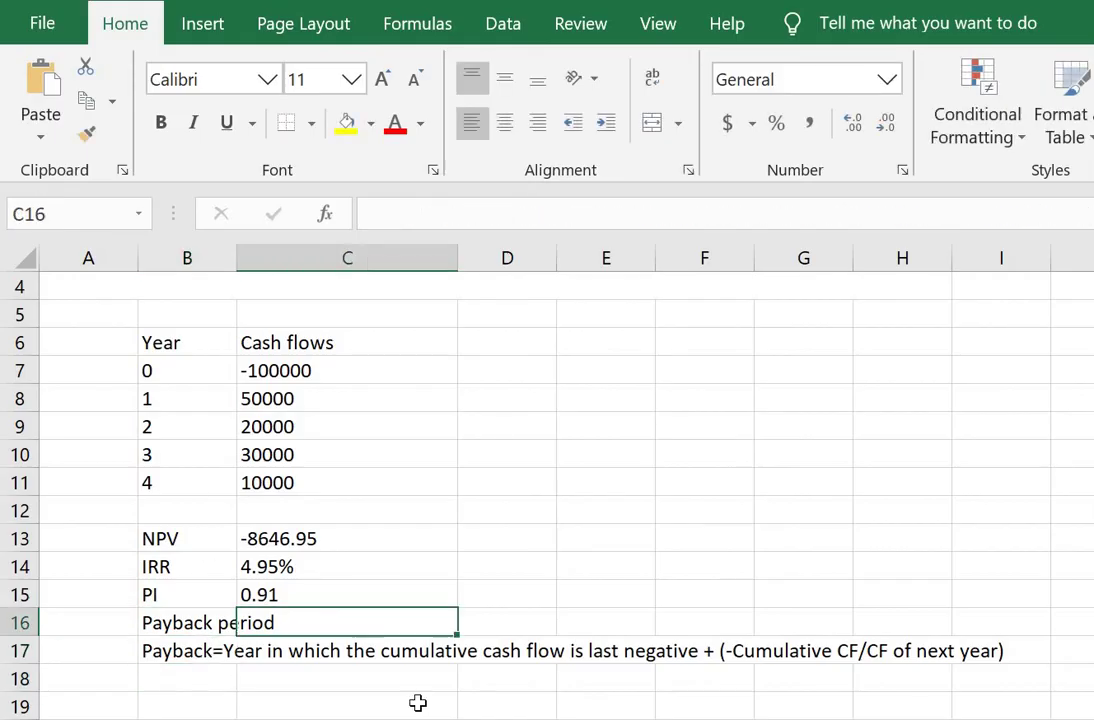
# Step: Add the header Cumulative CF in D6 and link the year 0 entry in D7 to the initial cash flow with =C7
pyautogui.click(494, 348)
pyautogui.write('Cu')
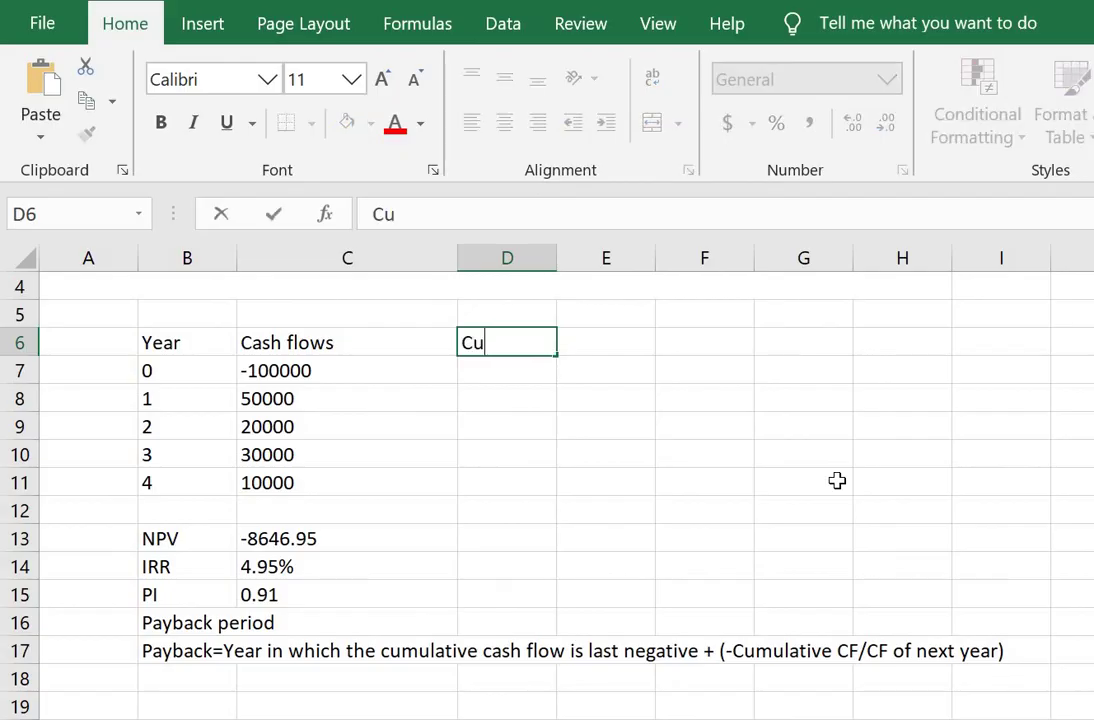
pyautogui.write('mulative CF')
pyautogui.press('Return')
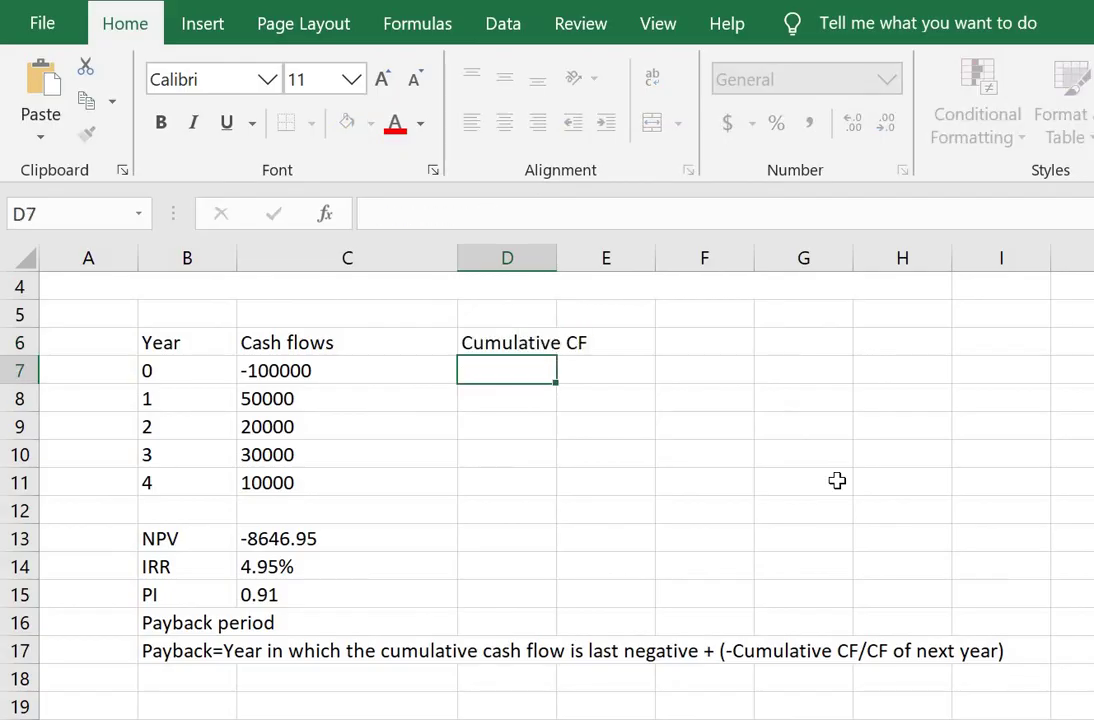
pyautogui.write('=')
pyautogui.press('Left')
pyautogui.press('Return')
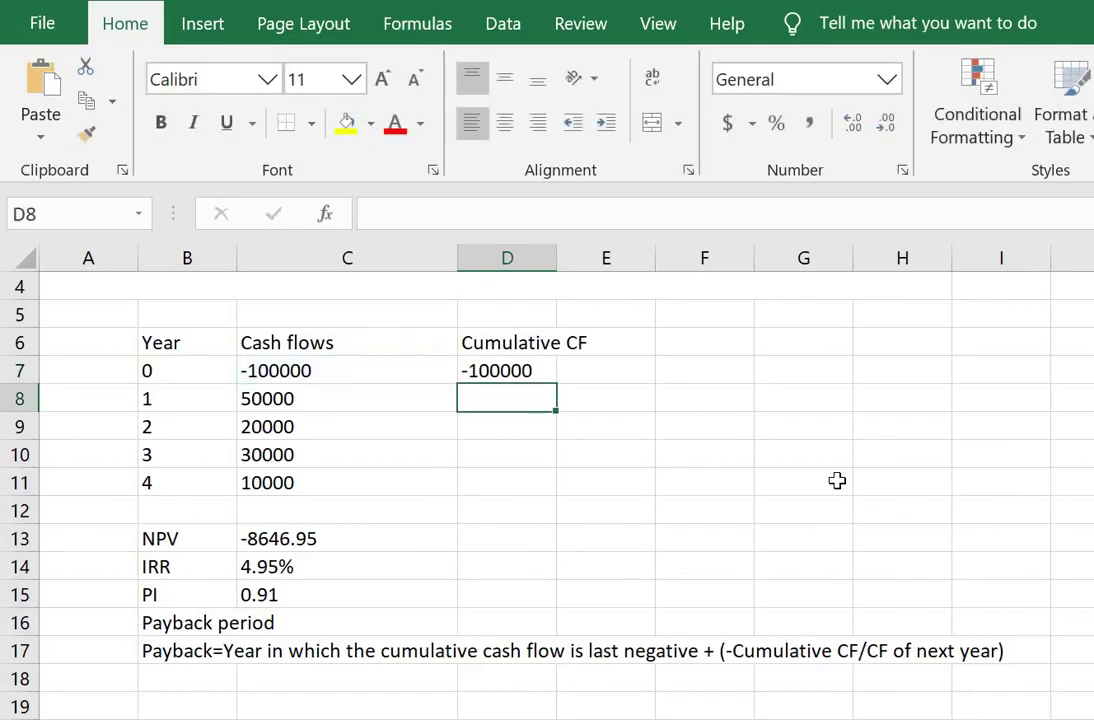
pyautogui.write('+')
pyautogui.press('Up')
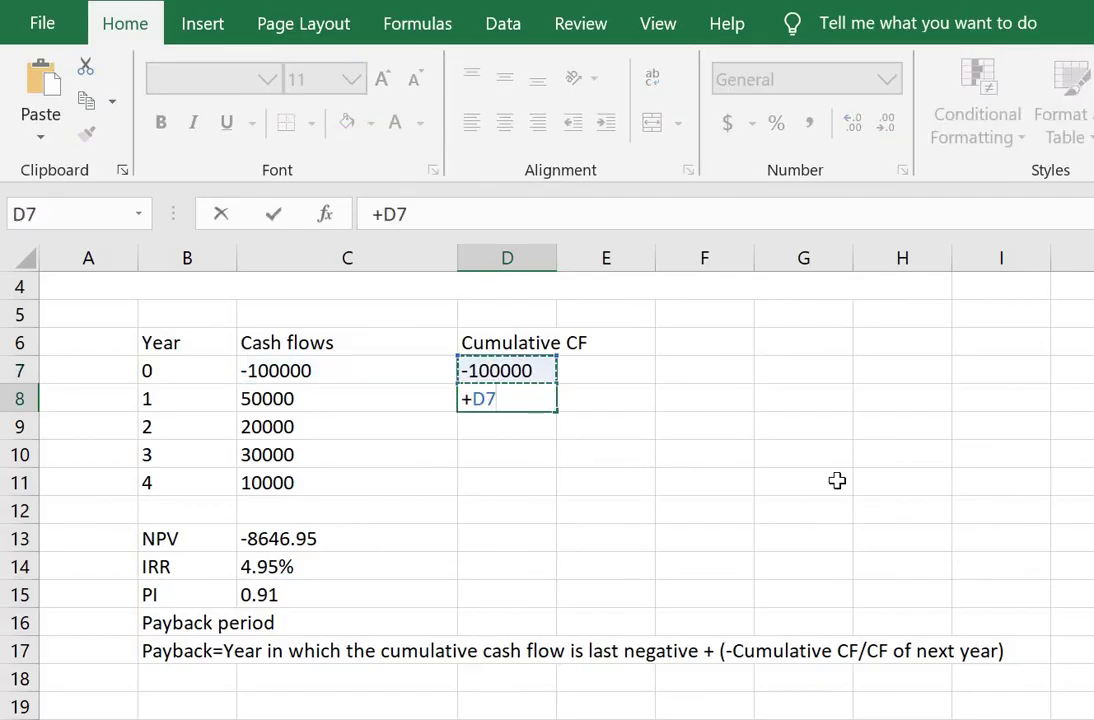
pyautogui.press('BackSpace')
pyautogui.press('BackSpace')
pyautogui.press('BackSpace')
# Step: Calculate the year 1 cumulative cash flow in D8 with =D7+C8 and fill the formula down to D11
pyautogui.write('=')
pyautogui.press('Up')
pyautogui.write('+')
pyautogui.press('Left')
pyautogui.press('Return')
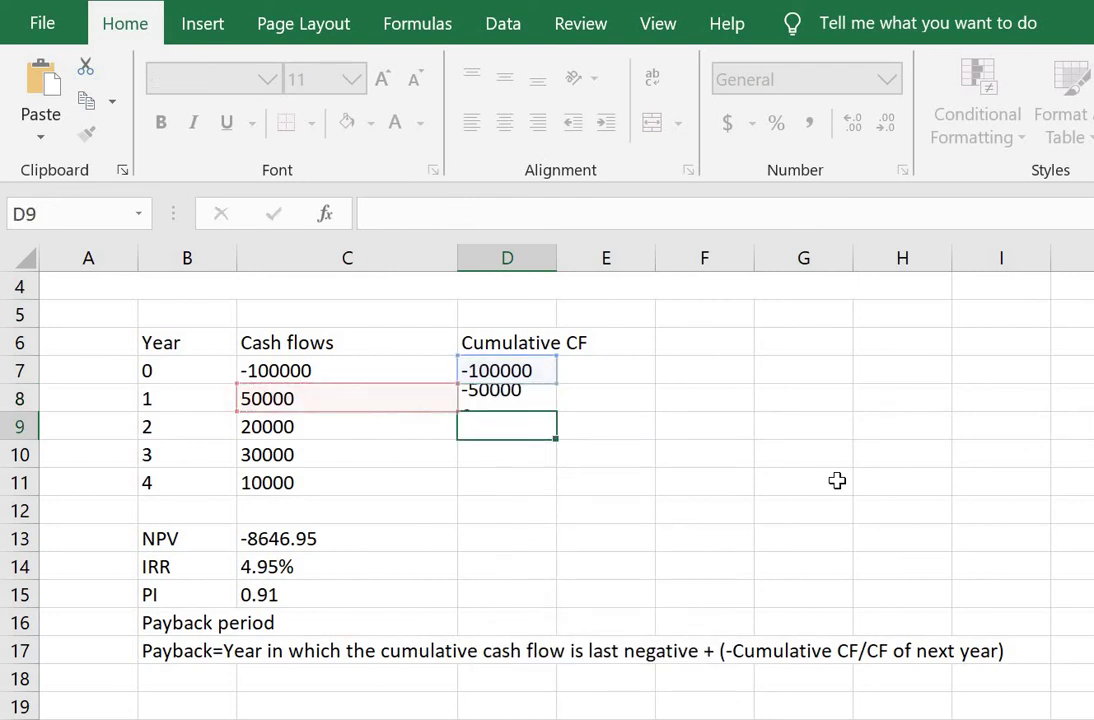
pyautogui.click(540, 398)
pyautogui.moveTo(556, 411); pyautogui.dragTo(562, 490)
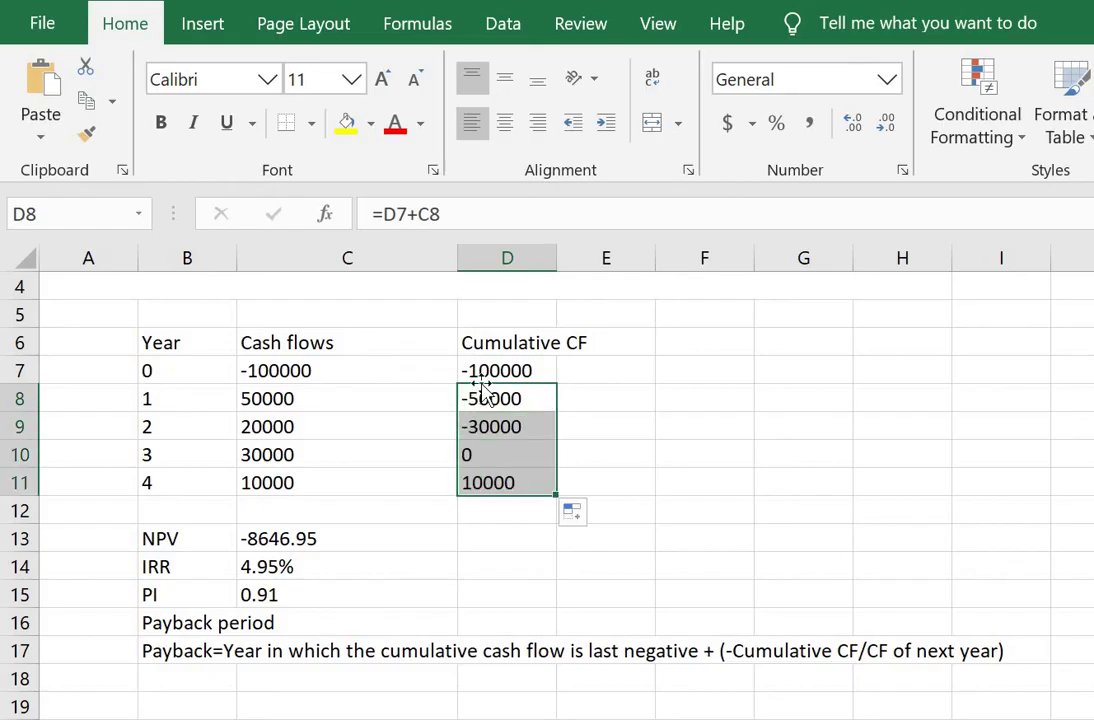
# Step: Compare the cumulative cash flows with the payback note in B17 to identify the year of the last negative balance
pyautogui.moveTo(482, 370); pyautogui.dragTo(483, 474)
pyautogui.click(491, 457)
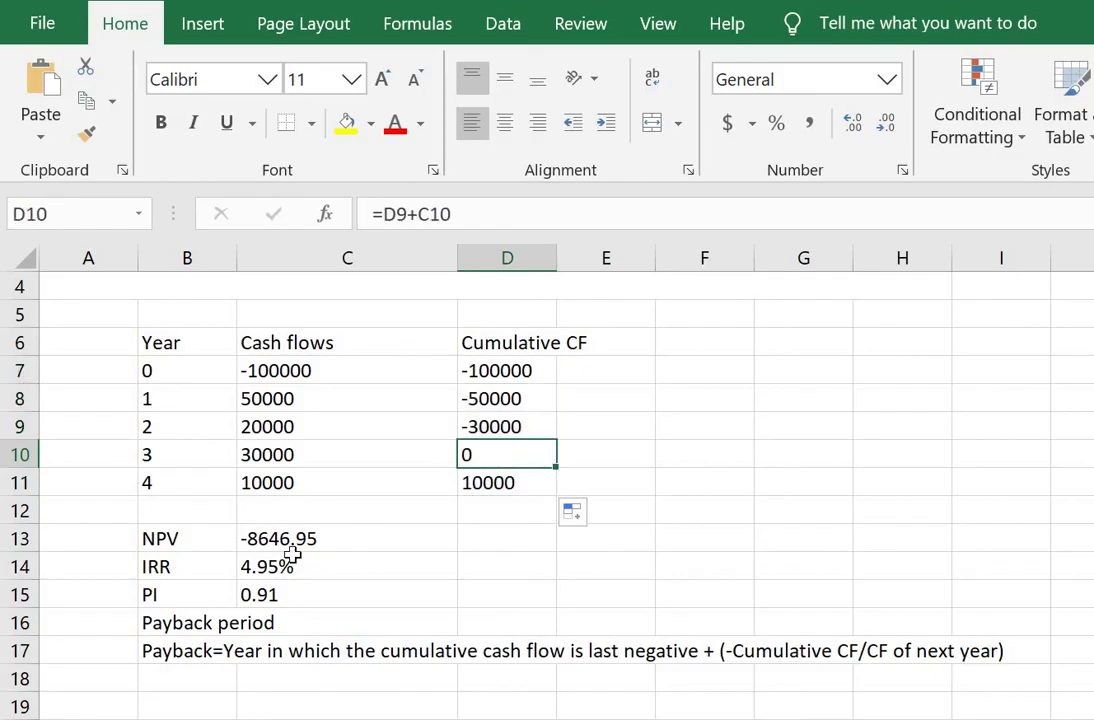
pyautogui.click(222, 626)
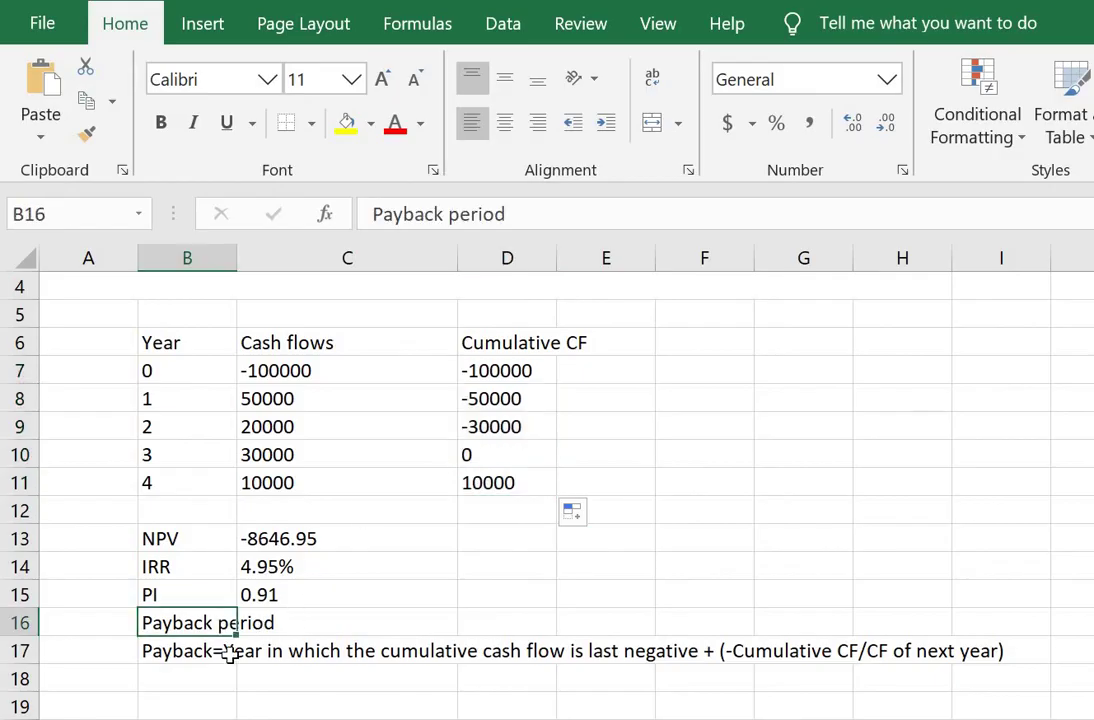
pyautogui.click(225, 651)
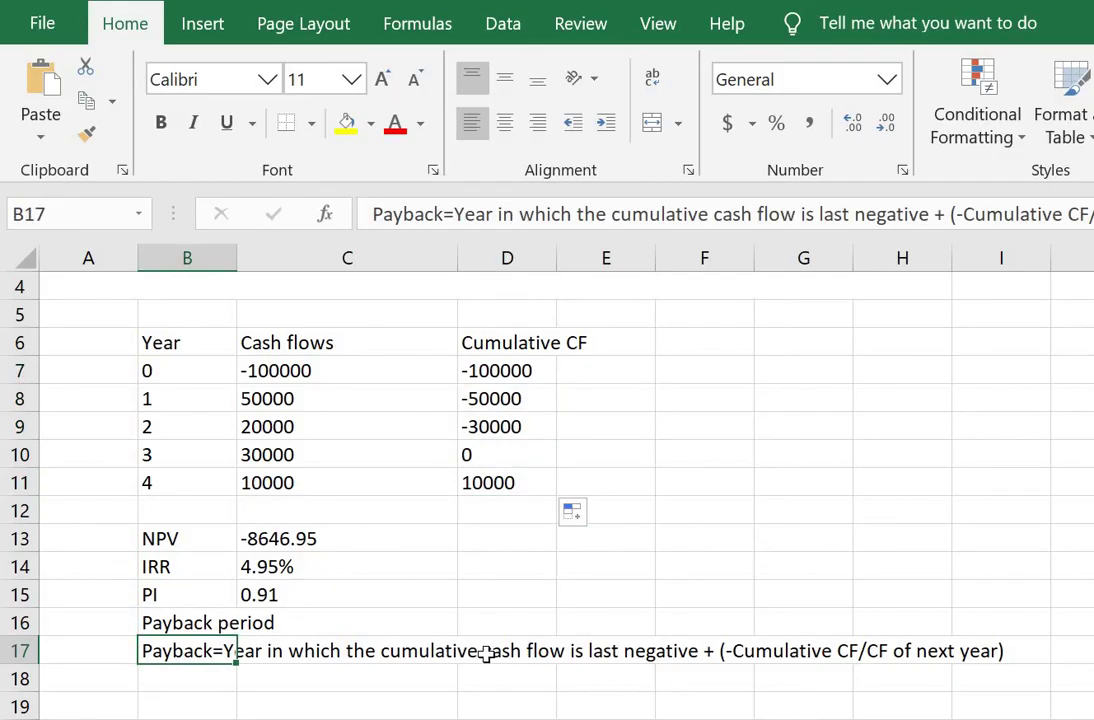
pyautogui.click(496, 426)
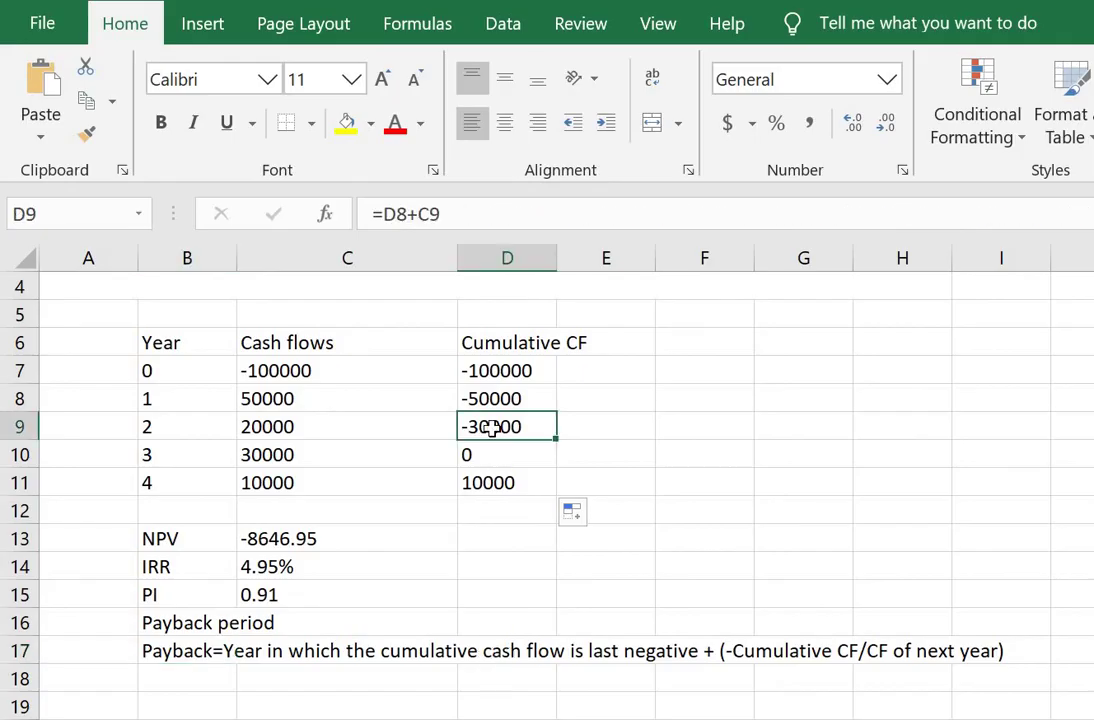
pyautogui.click(178, 426)
# Step: Calculate the payback period in C16 with the formula =2+(-D9/C10)
pyautogui.click(324, 623)
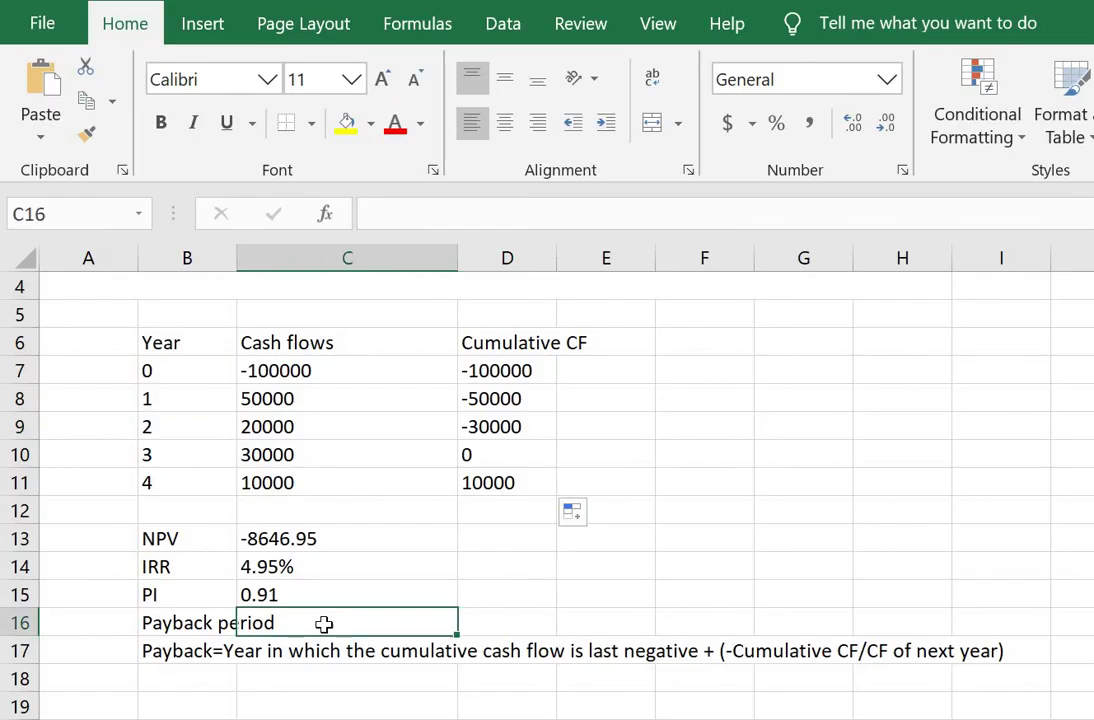
pyautogui.doubleClick(324, 623)
pyautogui.write('=2')
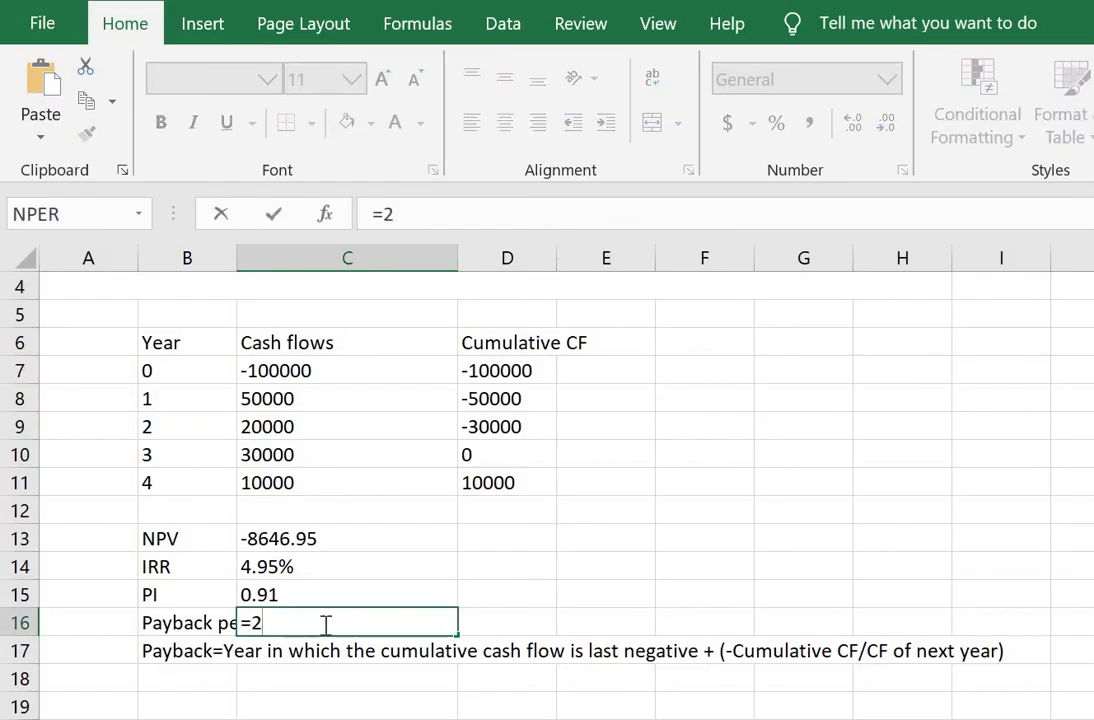
pyautogui.write('+(-')
pyautogui.click(490, 427)
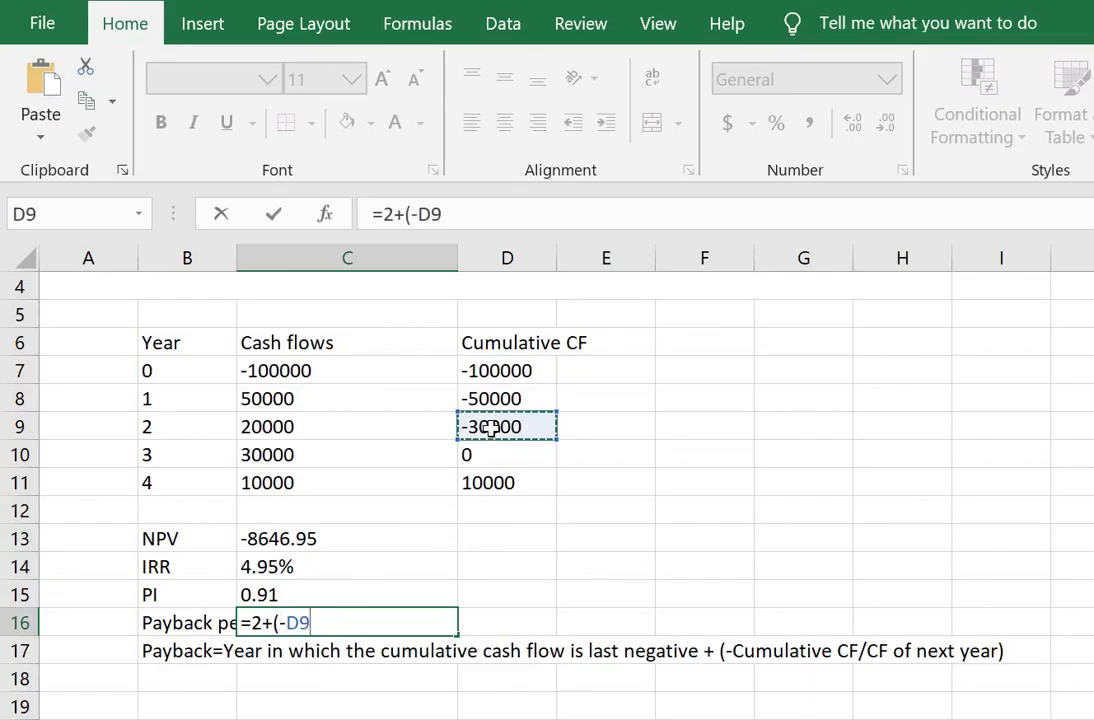
pyautogui.write('/')
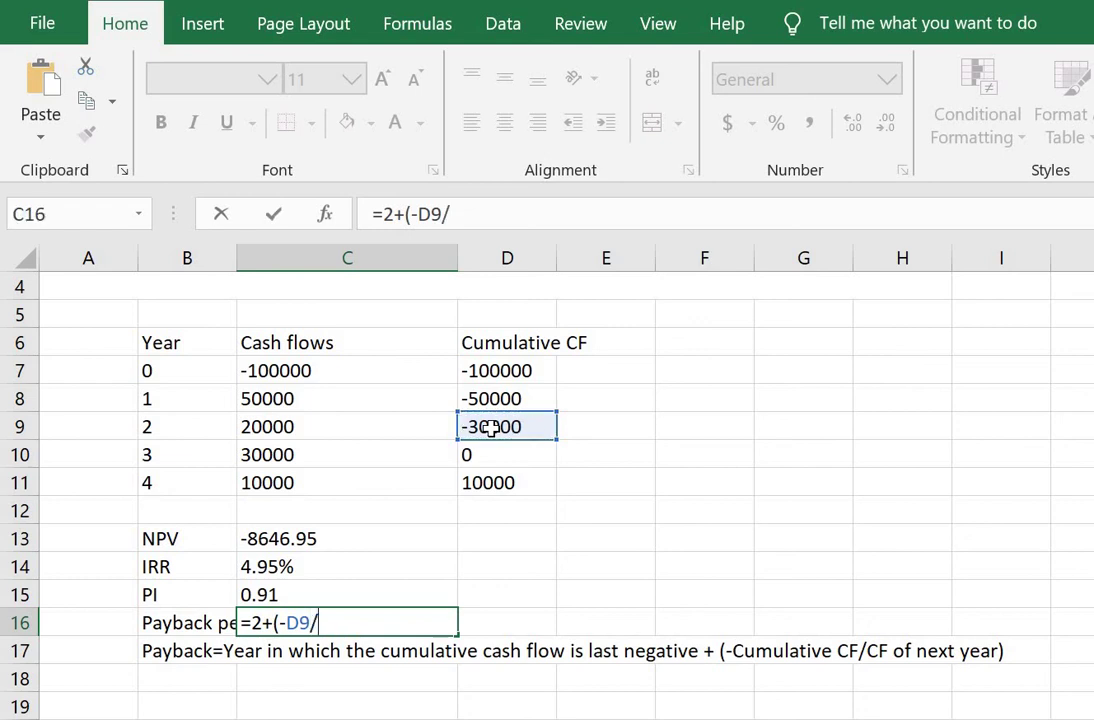
pyautogui.click(305, 454)
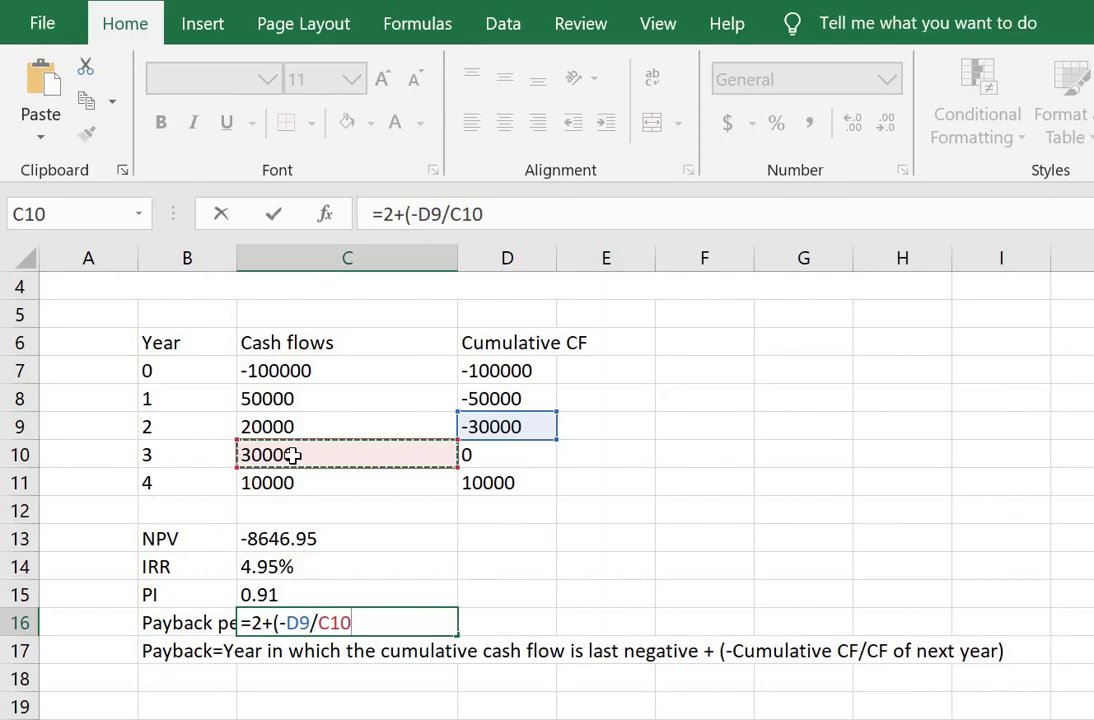
pyautogui.write(')')
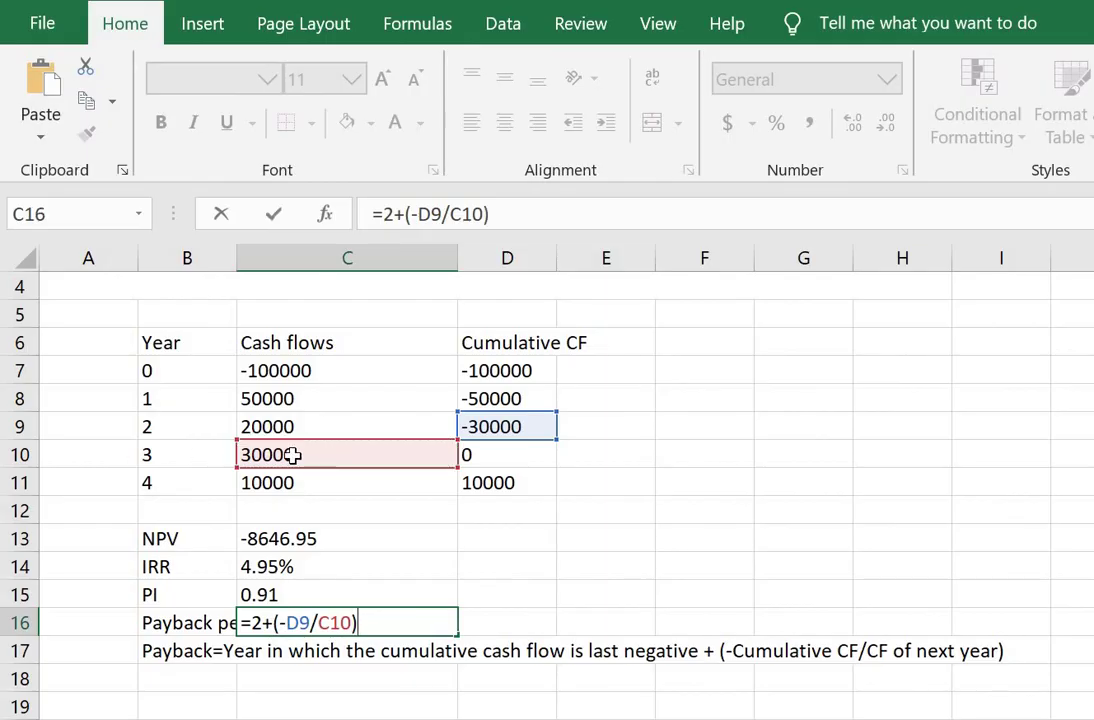
pyautogui.press('Return')
pyautogui.press('Up')
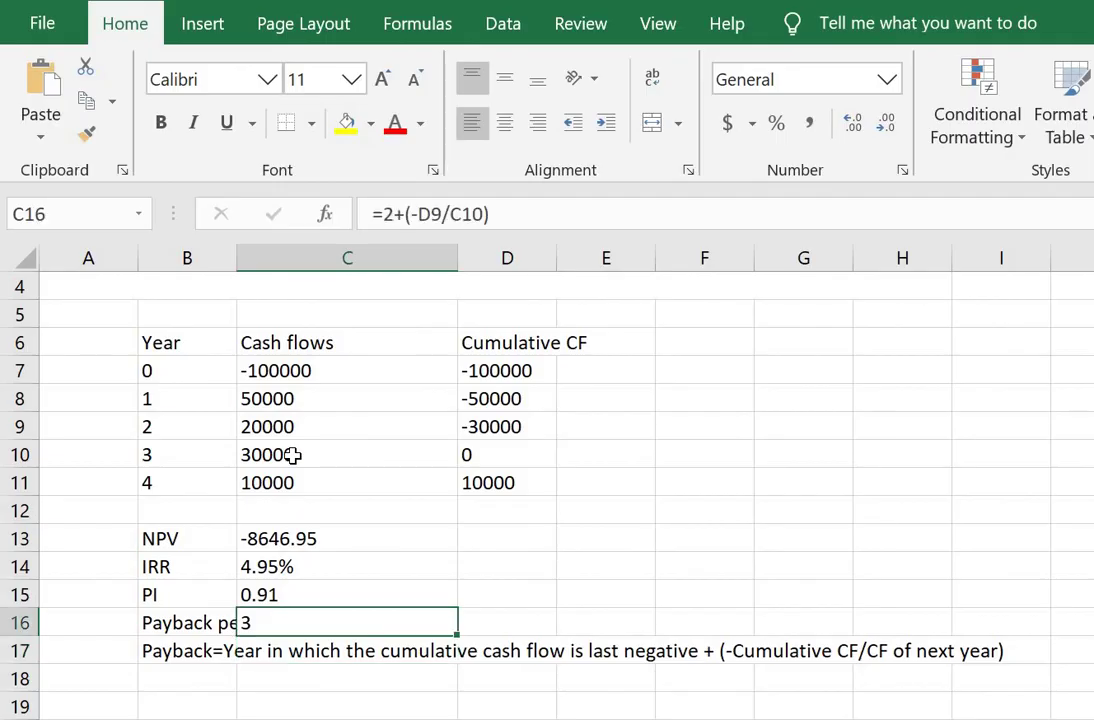
# Step: Widen column B just enough to show the full Payback period label in B16
pyautogui.doubleClick(236, 258)
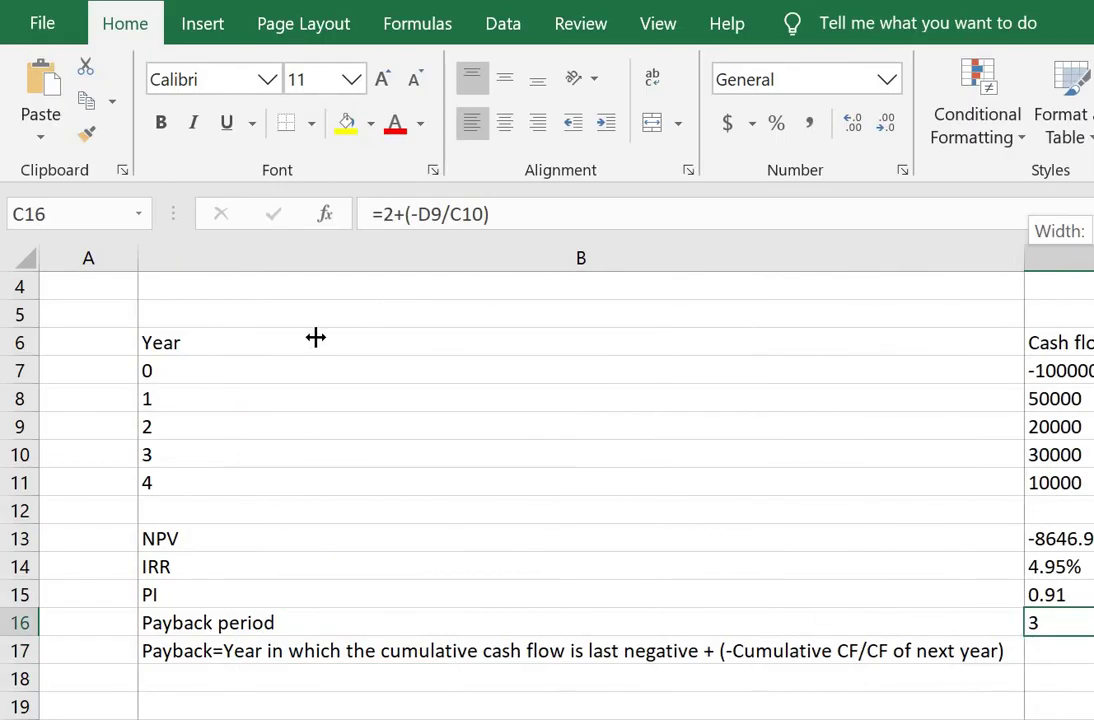
pyautogui.hotkey('ctrl', 'z')
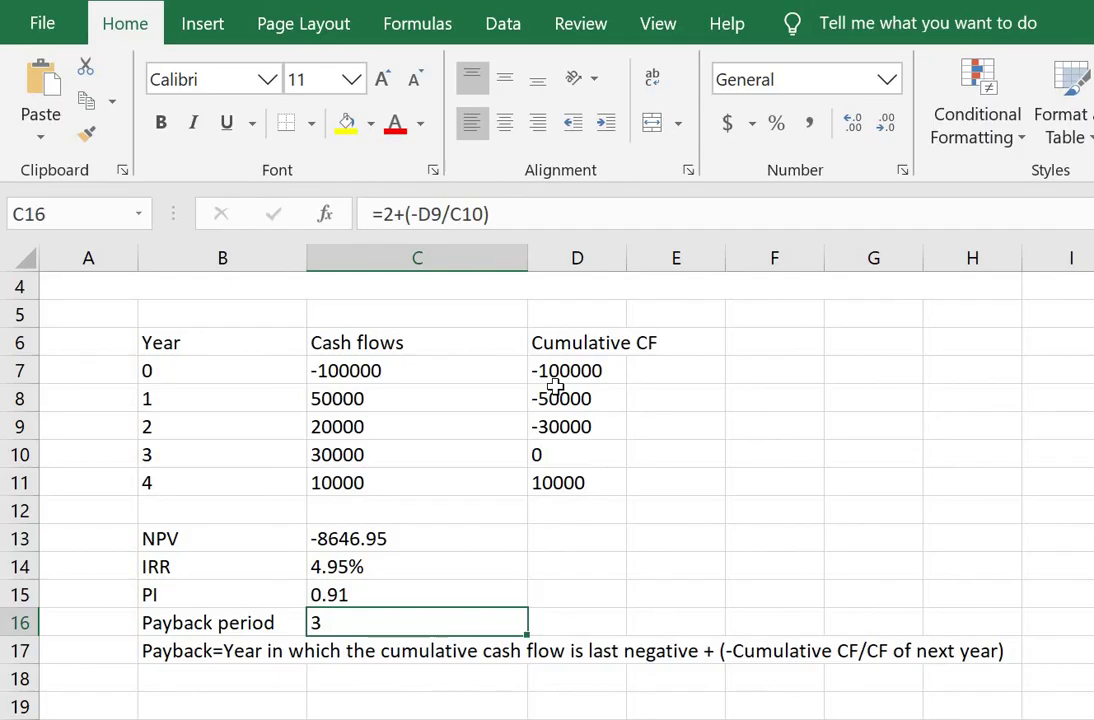
pyautogui.click(553, 456)
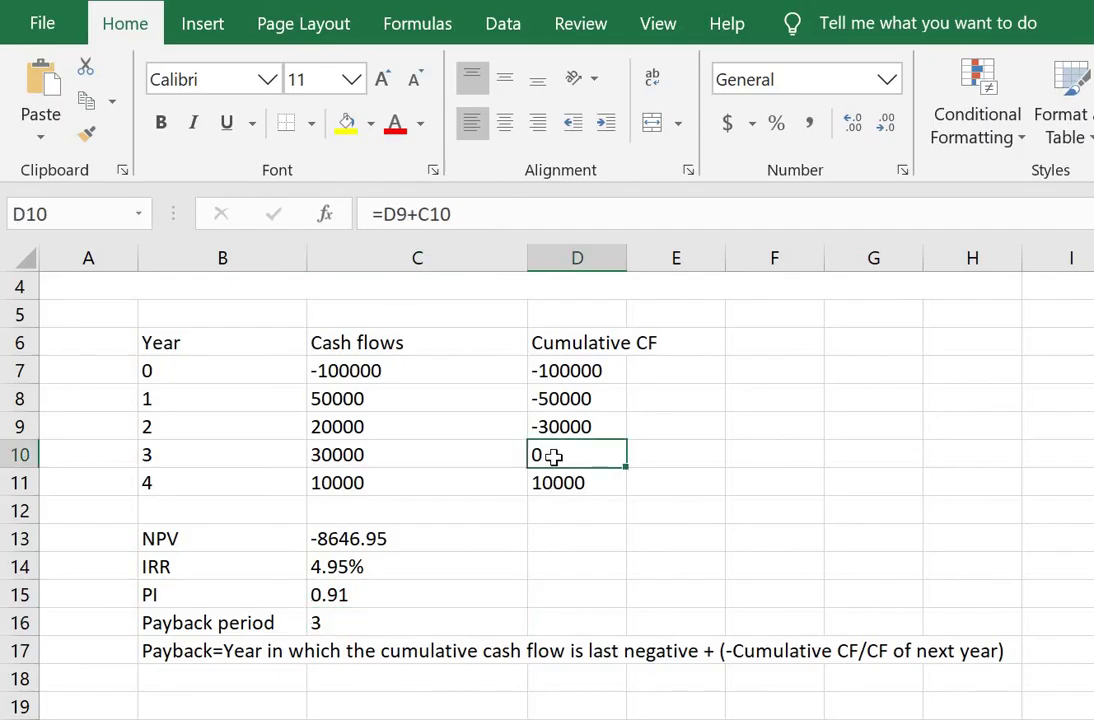